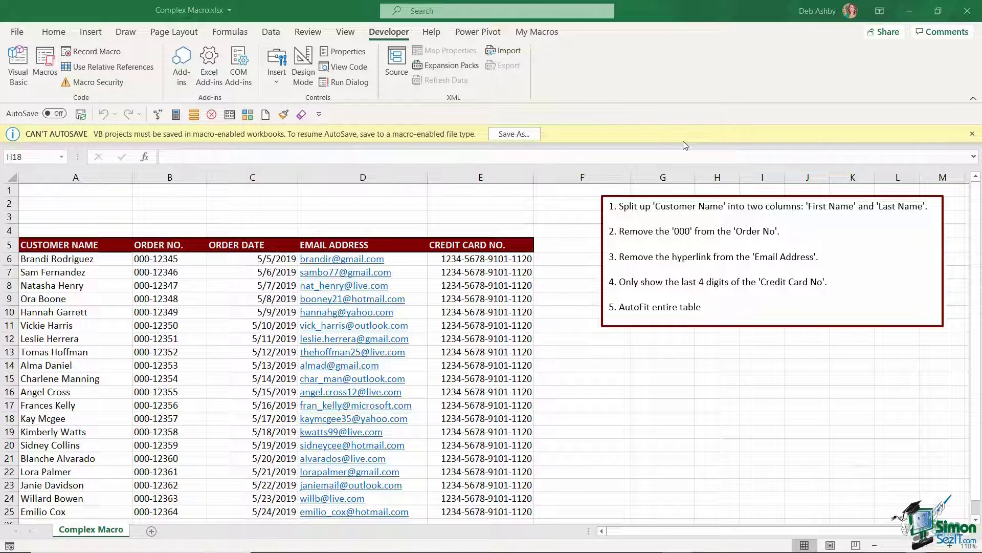
Step: Save the workbook as Complex Macro.xlsm using the Excel Macro-Enabled Workbook (*.xlsm) file type
{"action": "left_click", "coordinate": [513, 135]}
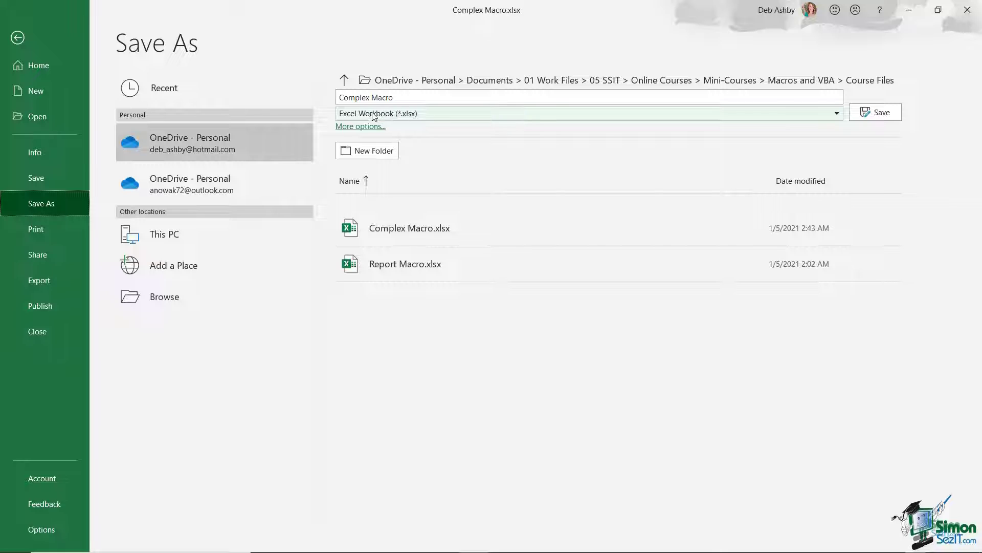
{"action": "left_click", "coordinate": [837, 113]}
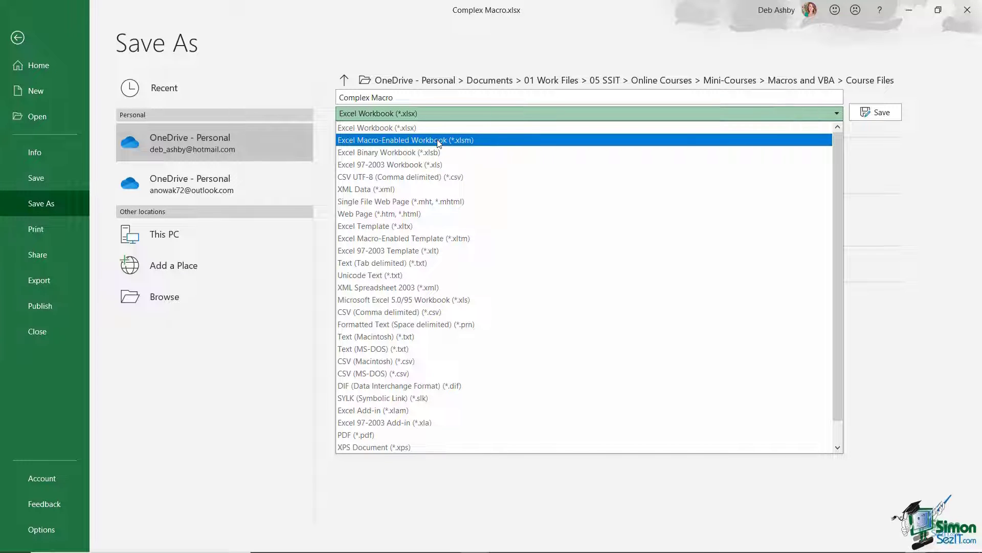
{"action": "left_click", "coordinate": [514, 143]}
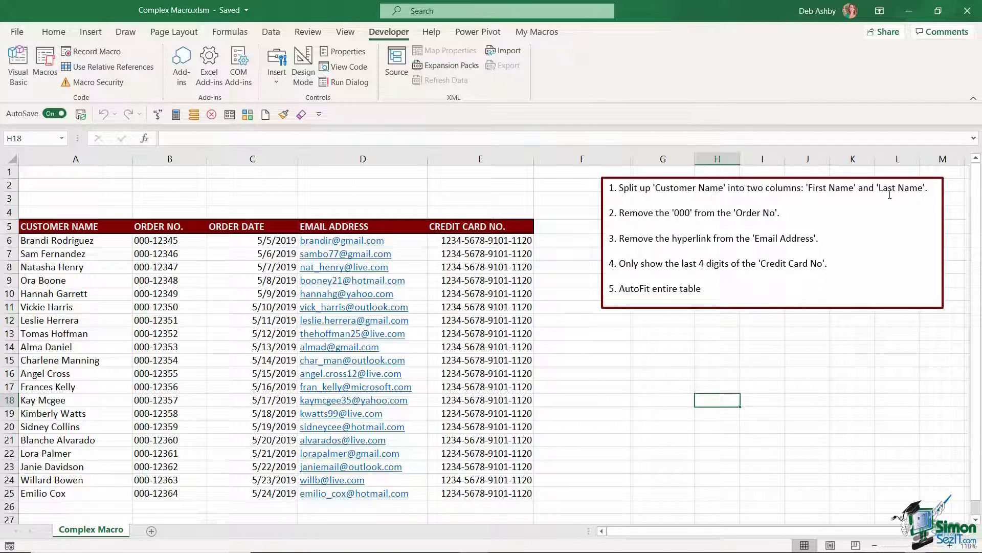
{"action": "left_click", "coordinate": [76, 238]}
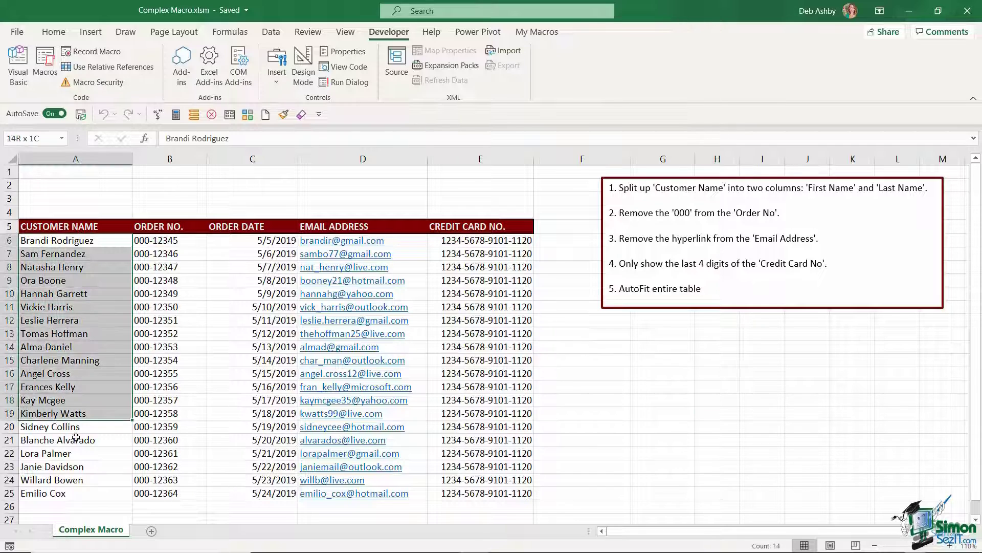
{"action": "left_click_drag", "start_coordinate": [78, 449], "coordinate": [76, 493]}
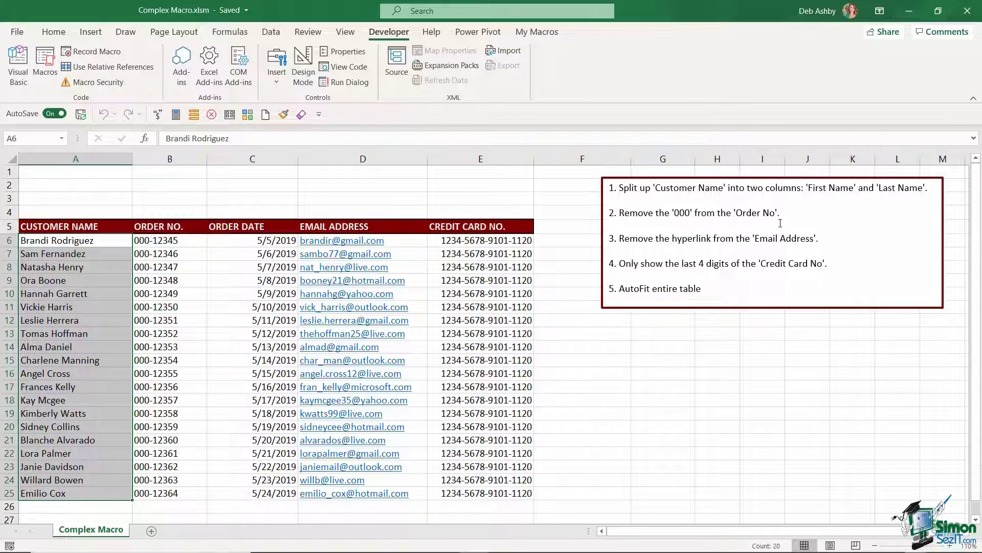
{"action": "left_click", "coordinate": [187, 244]}
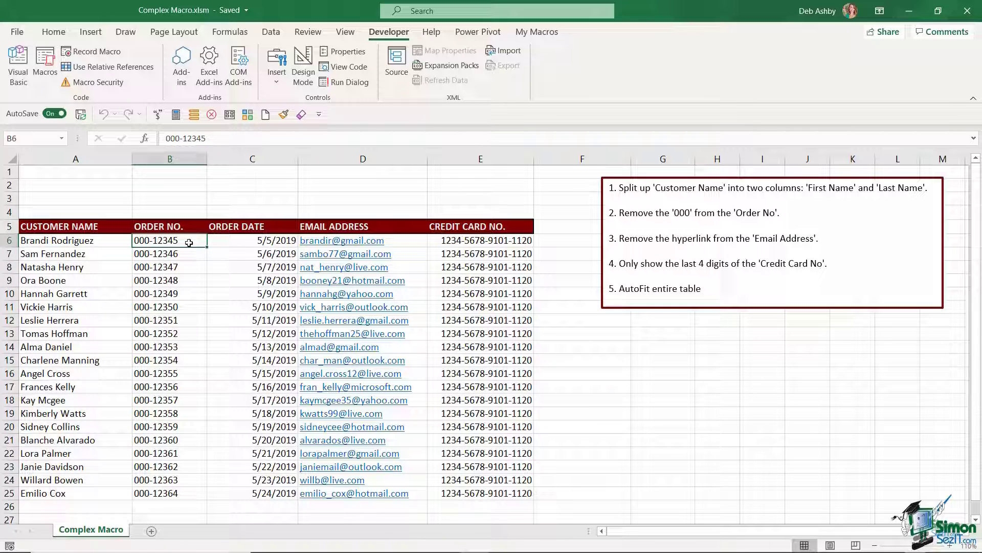
{"action": "left_click_drag", "start_coordinate": [189, 242], "coordinate": [186, 493]}
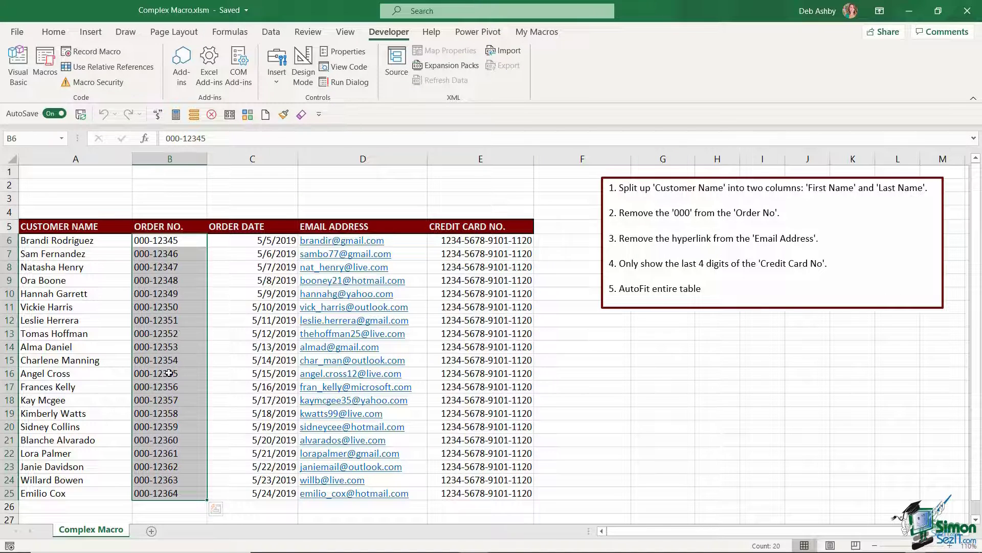
{"action": "left_click", "coordinate": [687, 238]}
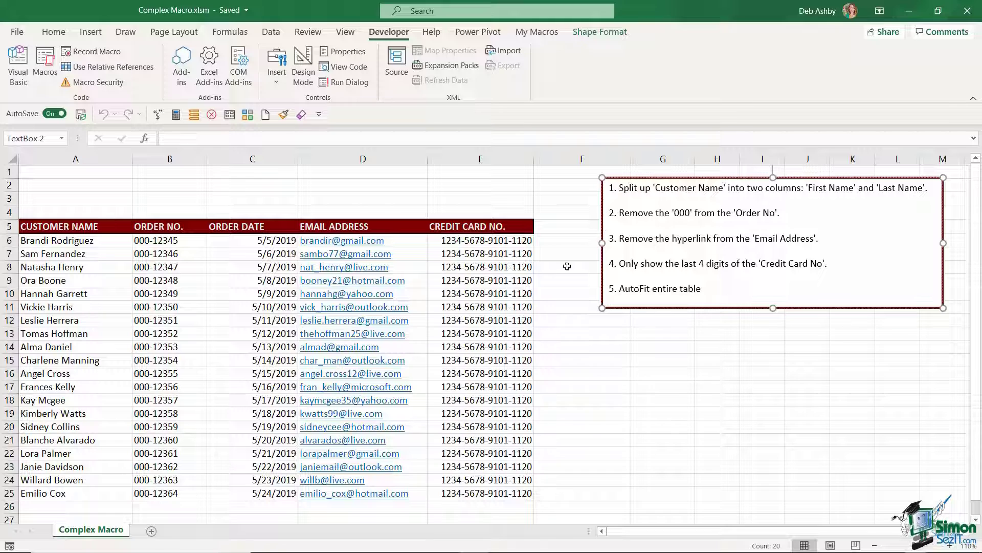
{"action": "left_click_drag", "start_coordinate": [419, 240], "coordinate": [411, 493]}
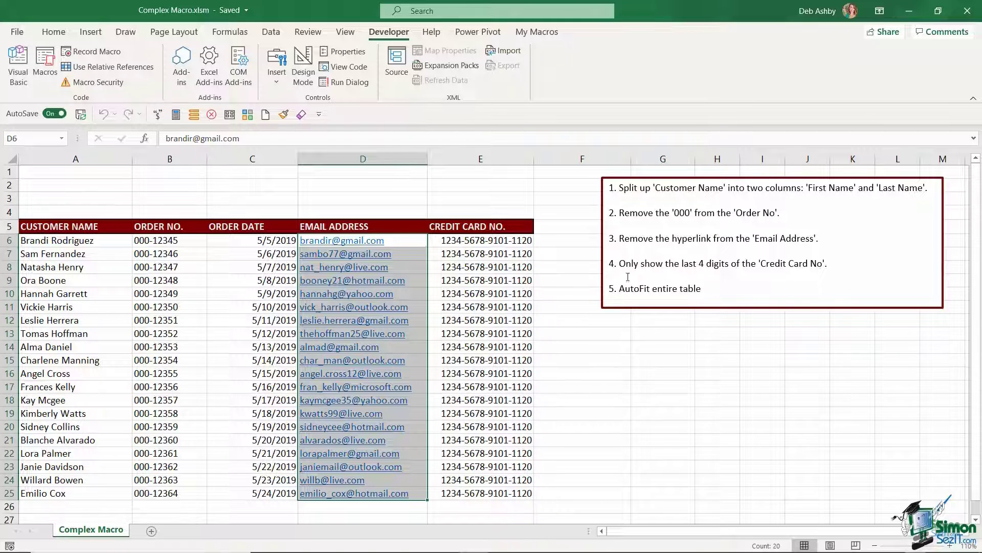
{"action": "left_click", "coordinate": [528, 277]}
{"action": "left_click", "coordinate": [525, 240]}
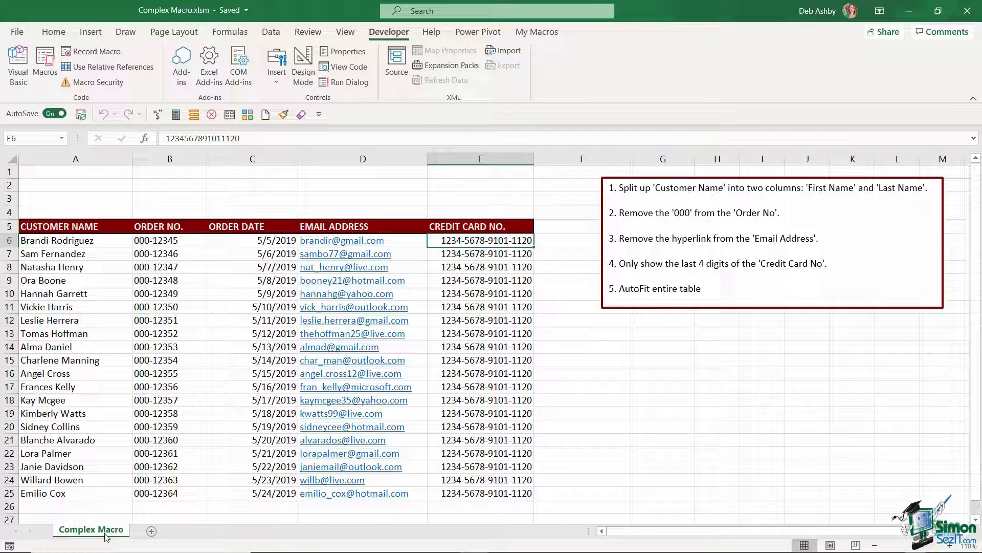
Step: Duplicate the Complex Macro sheet, rename the copy Test, and select cell A6
{"action": "left_click_drag", "start_coordinate": [84, 533], "coordinate": [153, 534]}
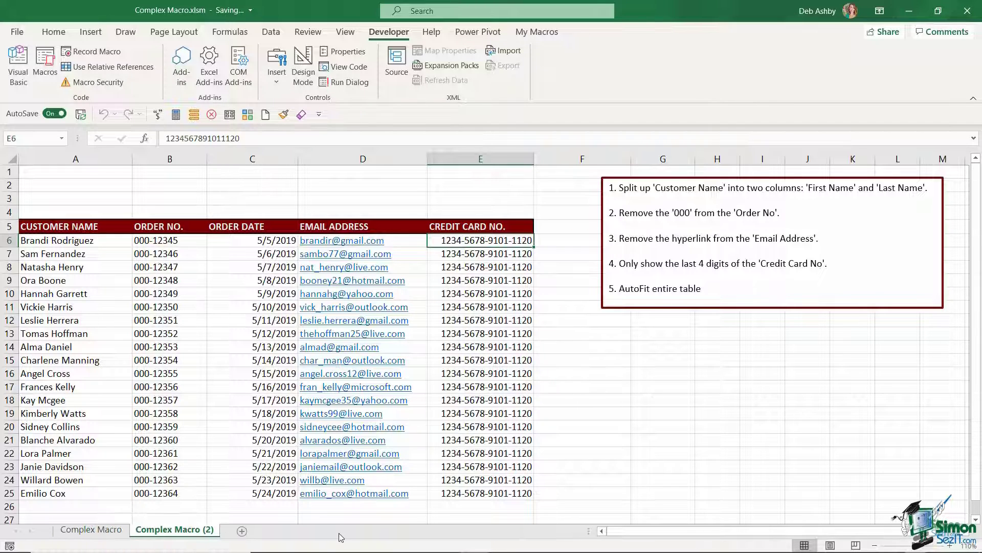
{"action": "right_click", "coordinate": [186, 535]}
{"action": "left_click", "coordinate": [250, 399]}
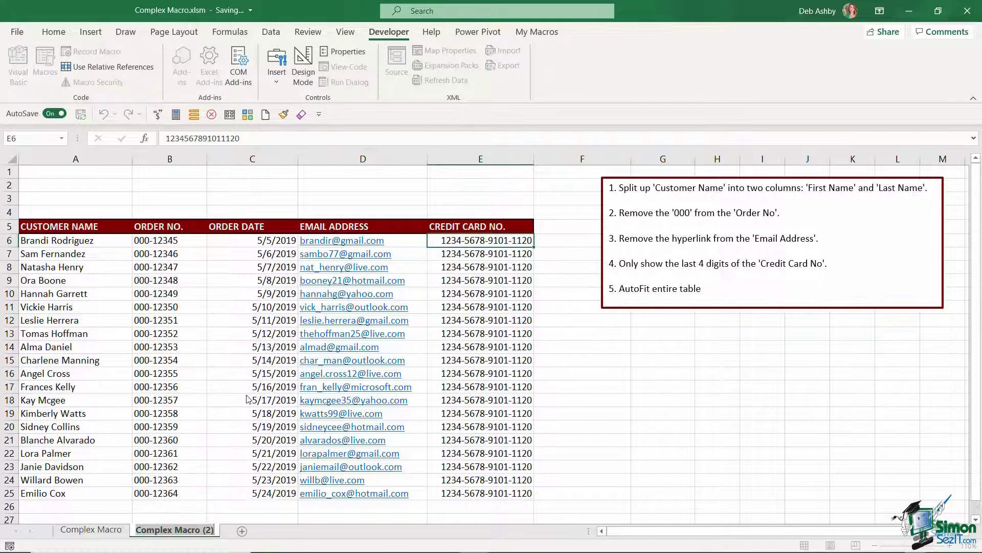
{"action": "type", "text": "Test"}
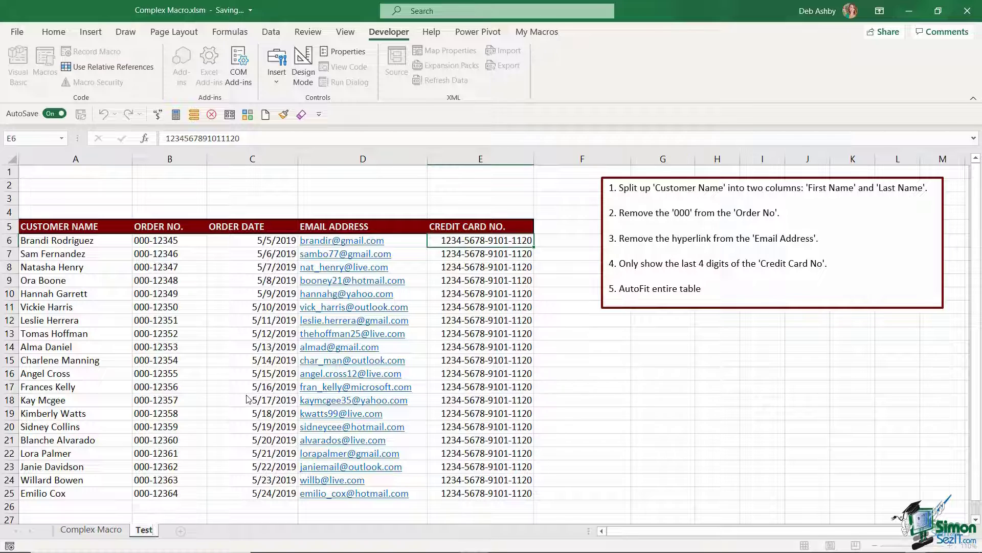
{"action": "key", "text": "Return"}
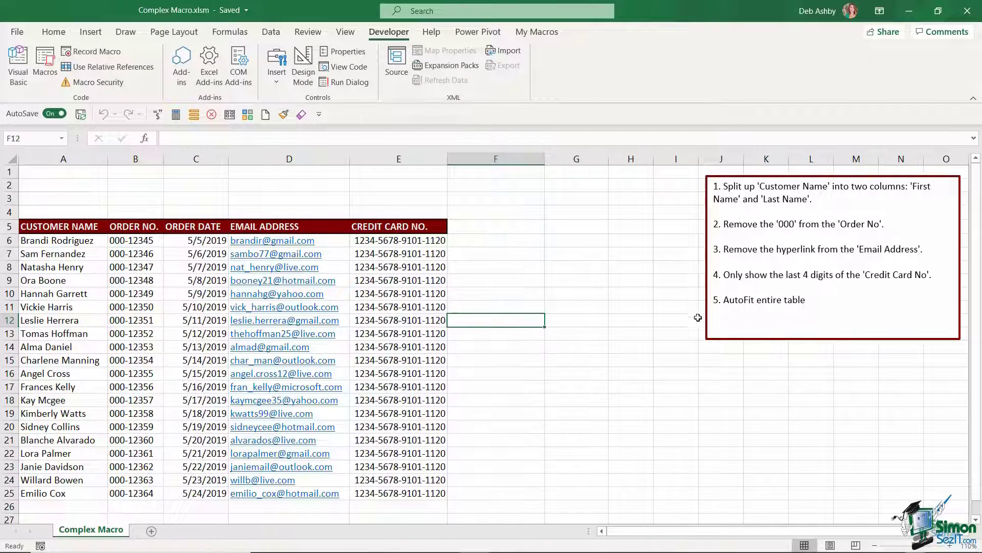
{"action": "left_click", "coordinate": [79, 243]}
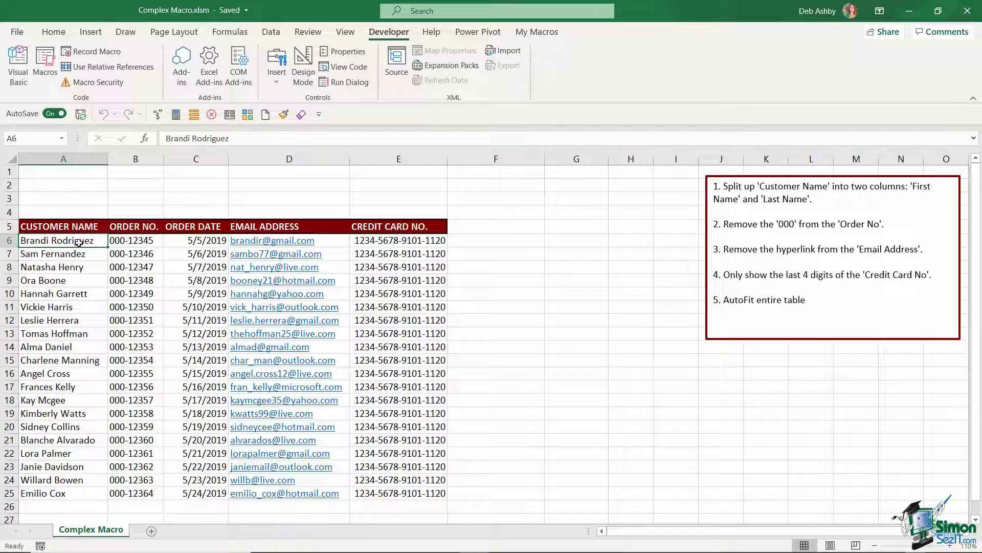
Step: With relative references on, record macro Reformat_Customer_Table with shortcut Ctrl+Shift+T
{"action": "left_click", "coordinate": [101, 67]}
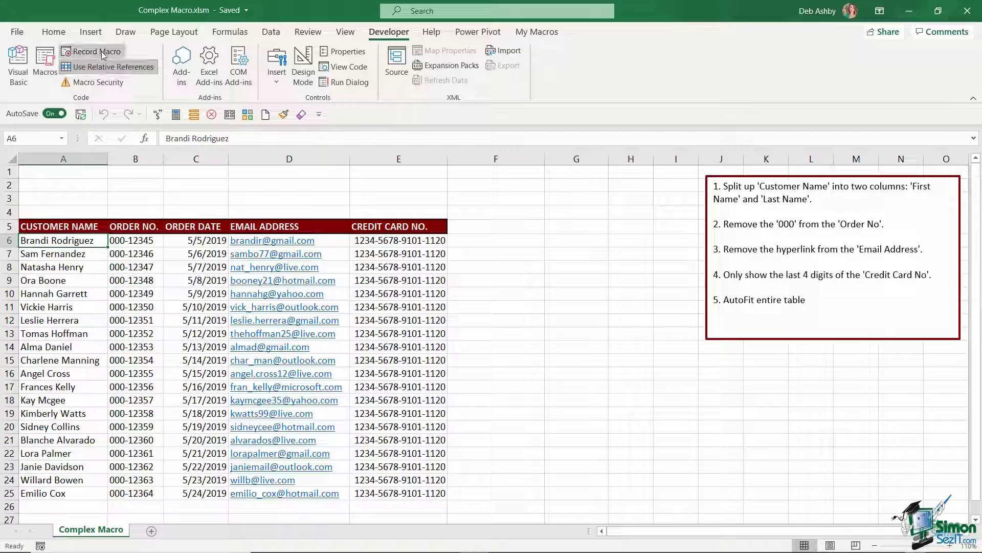
{"action": "left_click", "coordinate": [97, 51]}
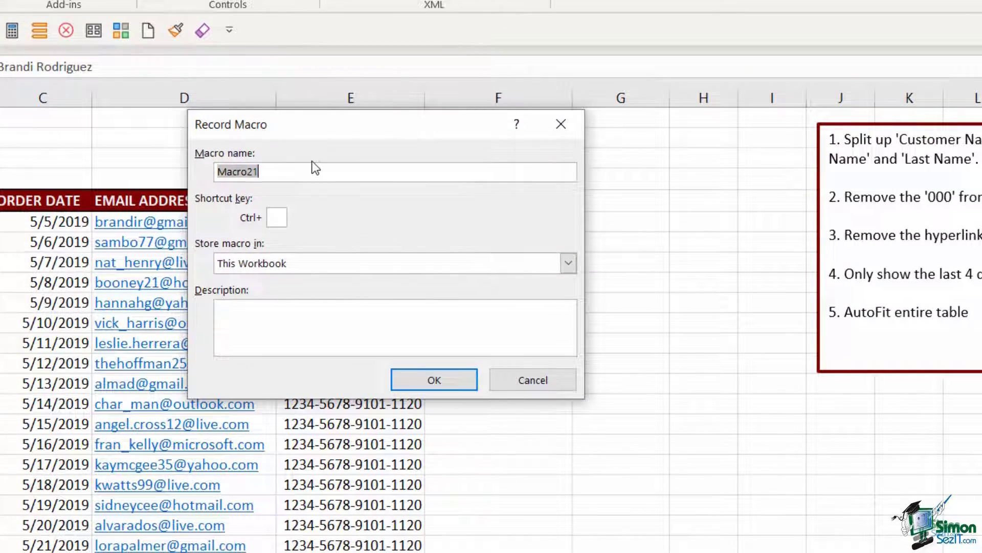
{"action": "type", "text": "Reformat_Customo"}
{"action": "key", "text": "BackSpace"}
{"action": "key", "text": "BackSpace"}
{"action": "key", "text": "BackSpace"}
{"action": "type", "text": "tomoe"}
{"action": "key", "text": "BackSpace"}
{"action": "key", "text": "BackSpace"}
{"action": "key", "text": "BackSpace"}
{"action": "type", "text": "mer_Table"}
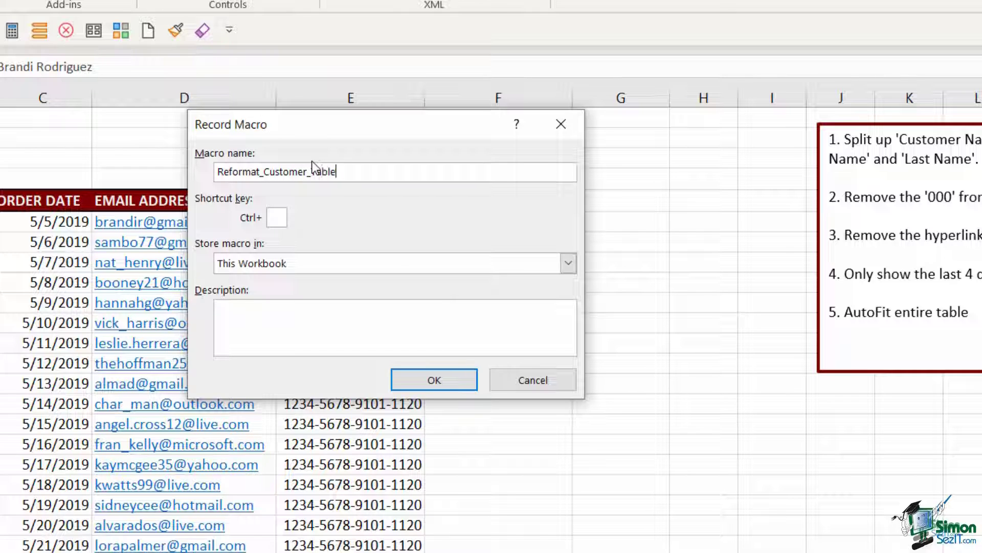
{"action": "left_click", "coordinate": [273, 218]}
{"action": "key", "text": "shift+t"}
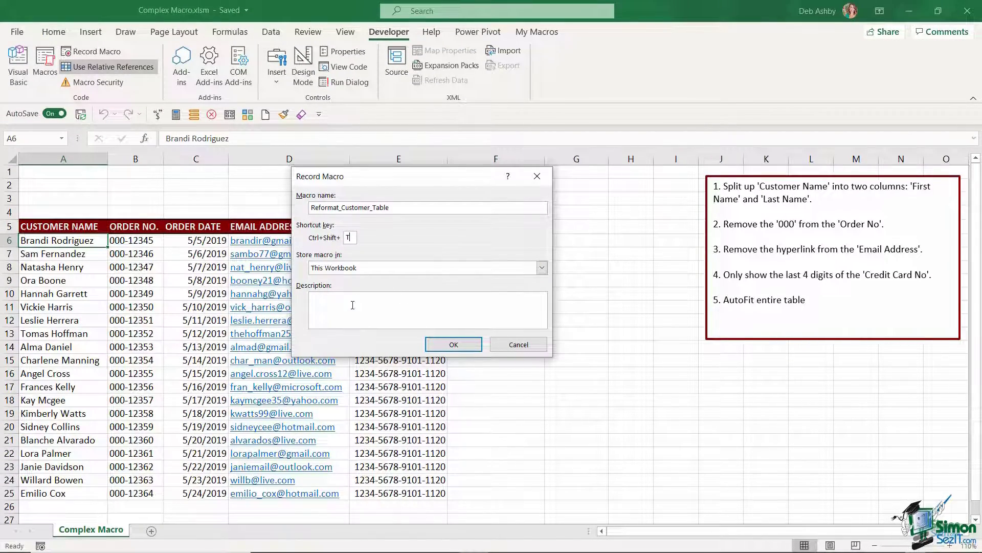
{"action": "left_click", "coordinate": [454, 345]}
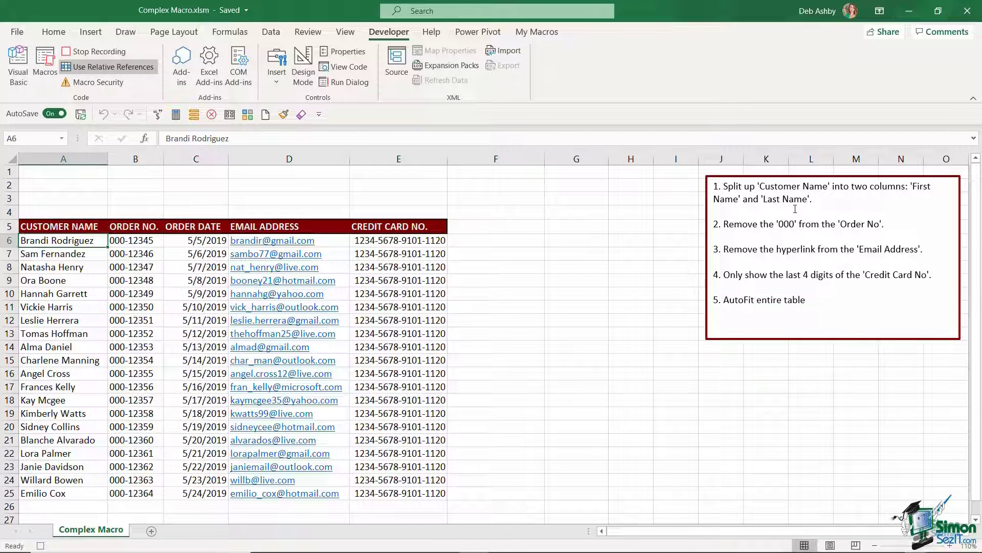
Step: Insert a blank column B before ORDER NO. and select the customer names A6:A25
{"action": "left_click", "coordinate": [136, 159]}
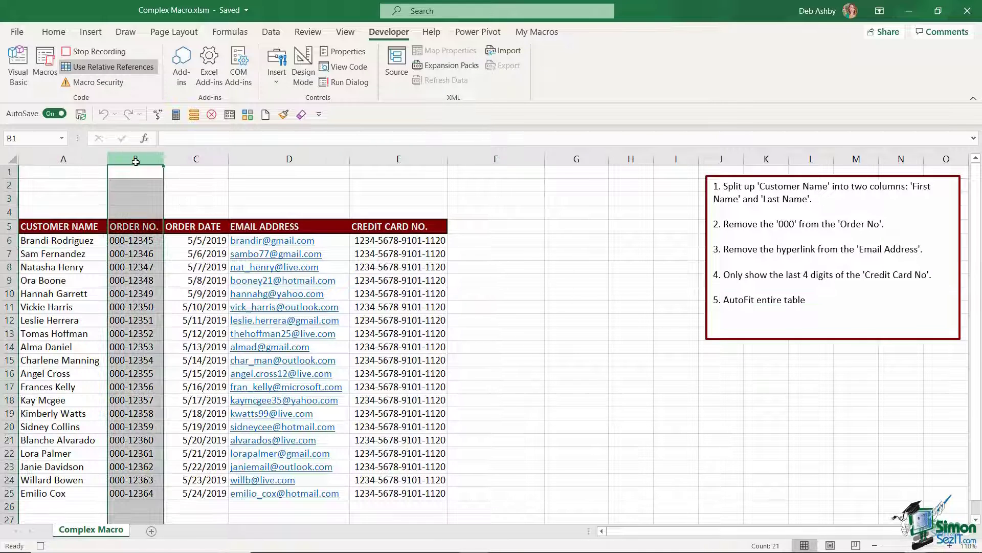
{"action": "right_click", "coordinate": [136, 160]}
{"action": "left_click", "coordinate": [179, 269]}
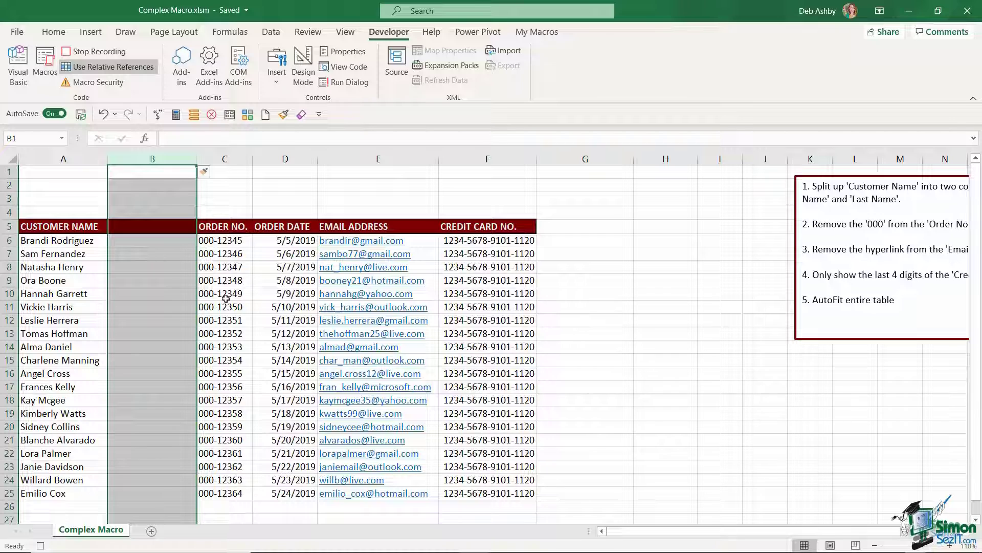
{"action": "left_click_drag", "start_coordinate": [60, 242], "coordinate": [50, 491]}
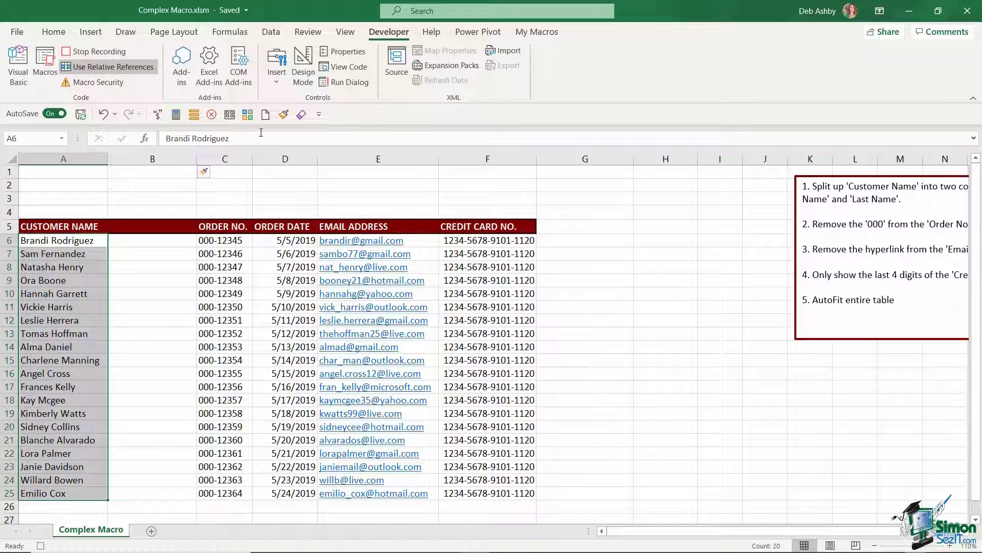
{"action": "left_click", "coordinate": [269, 33]}
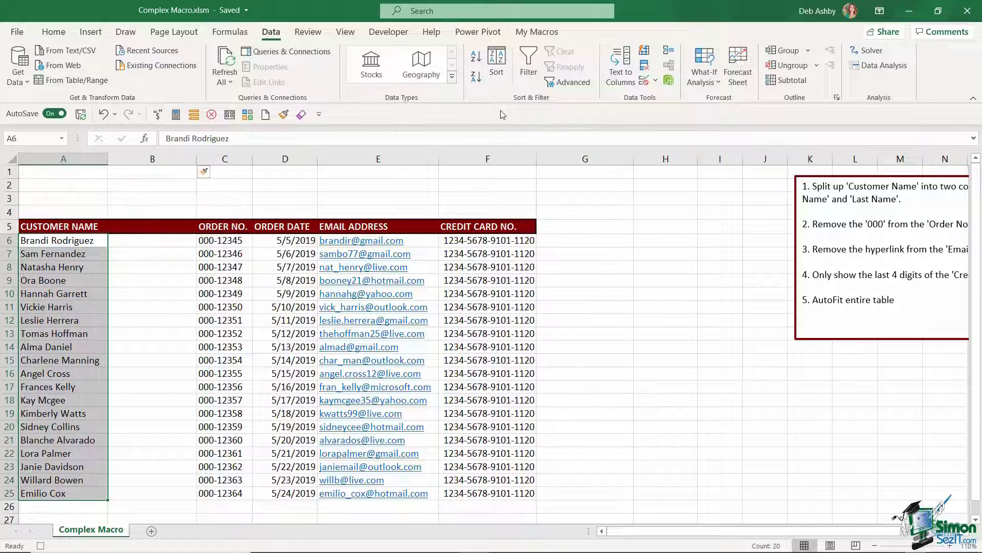
Step: Split the names in A6:A25 into two columns with the delimited Text to Columns wizard
{"action": "left_click", "coordinate": [628, 75]}
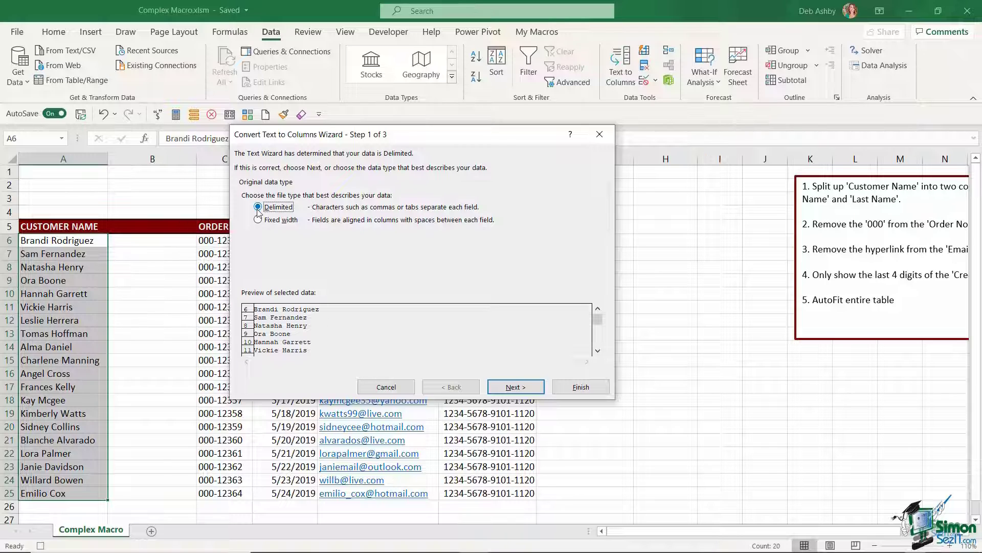
{"action": "left_click", "coordinate": [516, 386]}
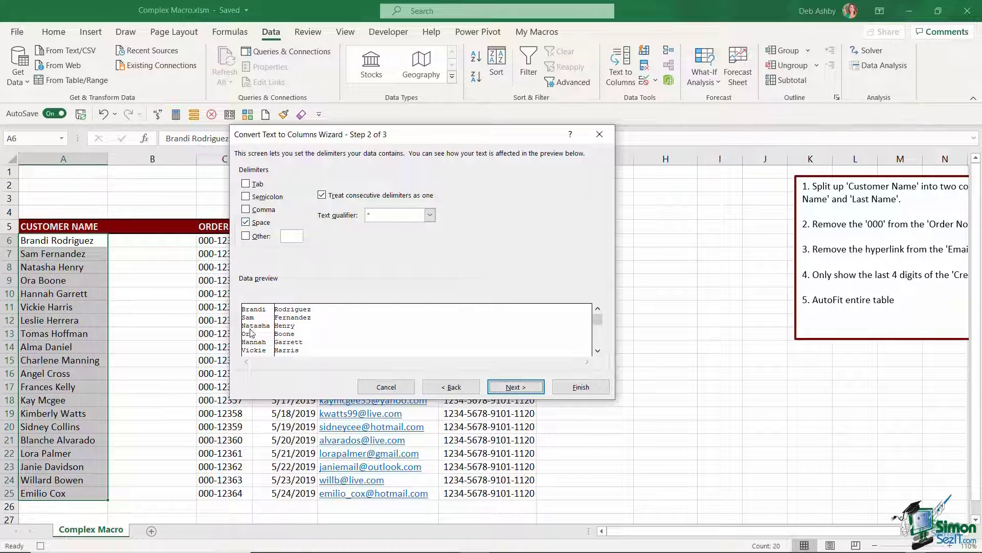
{"action": "left_click", "coordinate": [585, 390]}
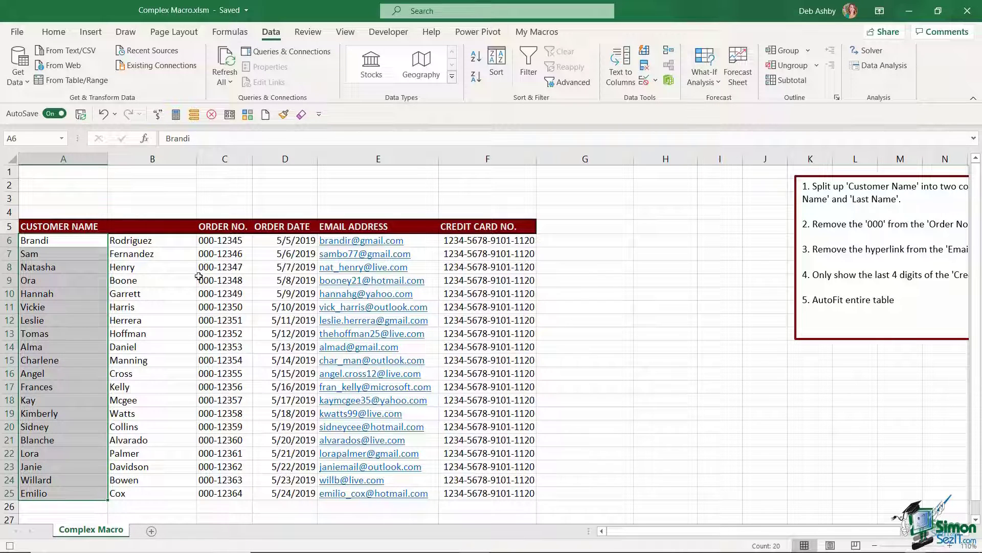
Step: Label the new headers FIRST NAME in A5 and LAST NAME in B5
{"action": "left_click", "coordinate": [58, 227]}
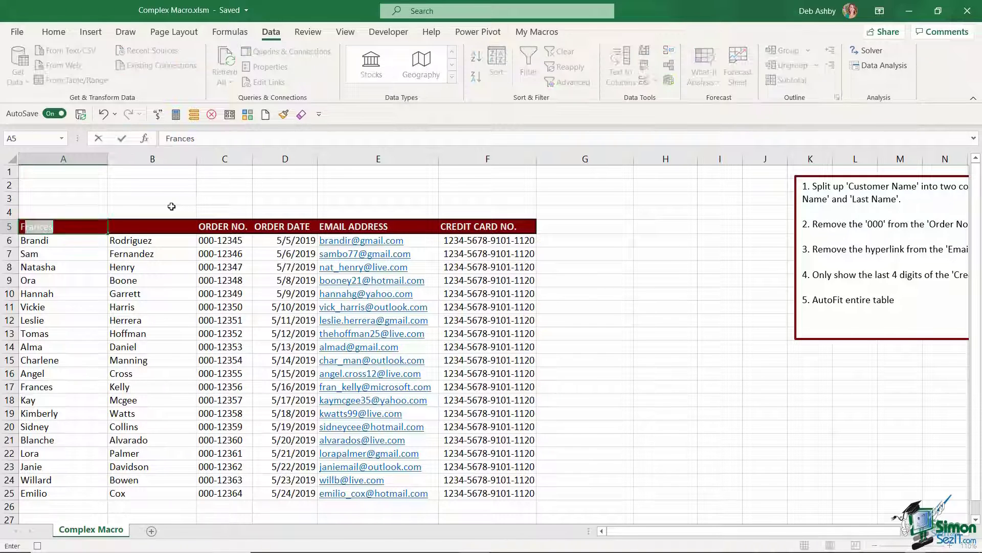
{"action": "type", "text": "IRST NAME"}
{"action": "key", "text": "Tab"}
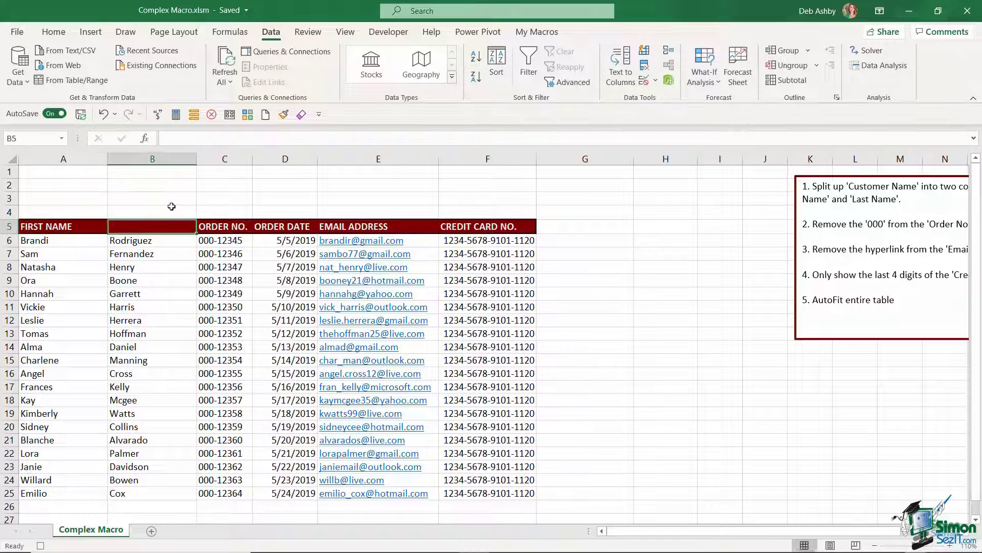
{"action": "type", "text": "LAST NAME"}
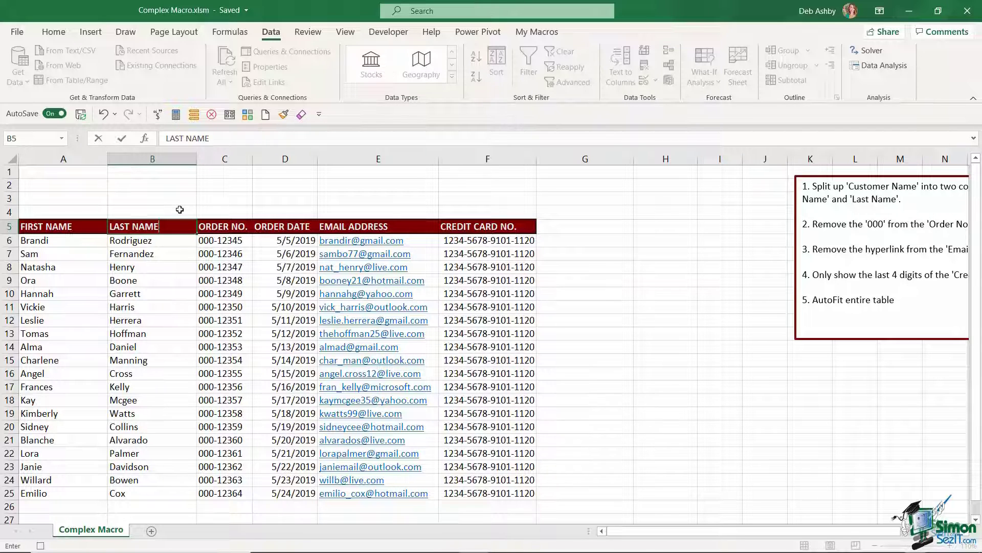
Step: Insert a helper column D, enter the trimmed example 1234 in D6, and Flash Fill the rest
{"action": "left_click", "coordinate": [272, 157]}
{"action": "right_click", "coordinate": [273, 157]}
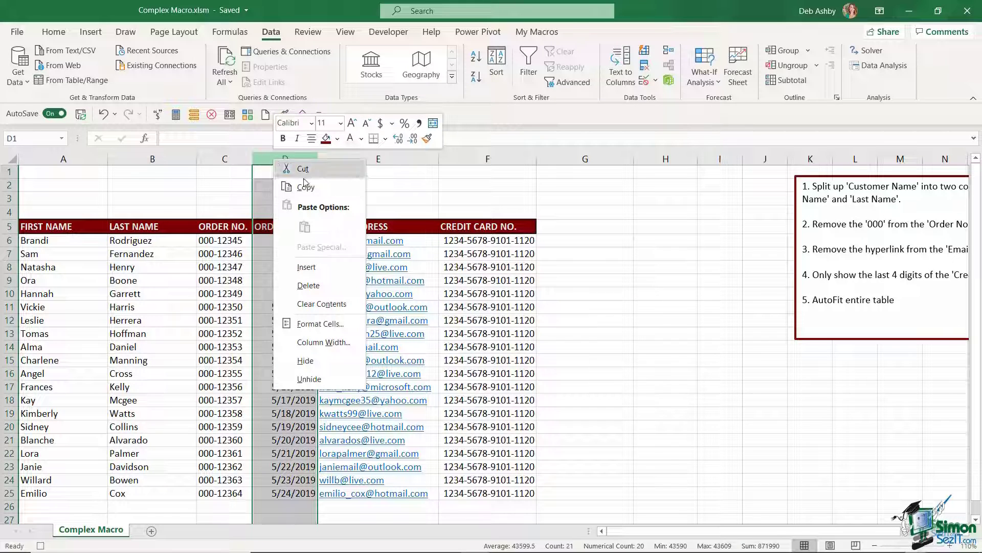
{"action": "left_click", "coordinate": [299, 265]}
{"action": "left_click", "coordinate": [283, 241]}
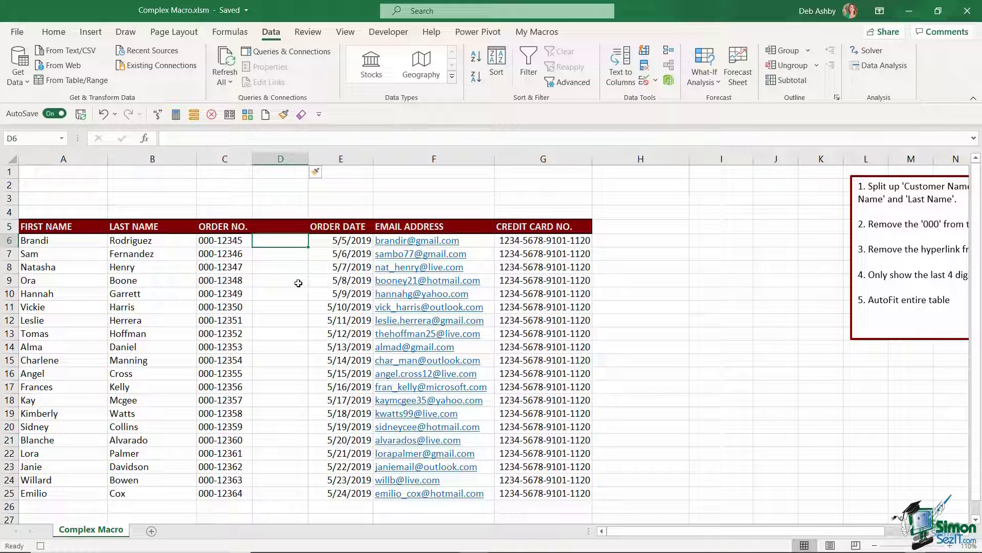
{"action": "type", "text": "12345"}
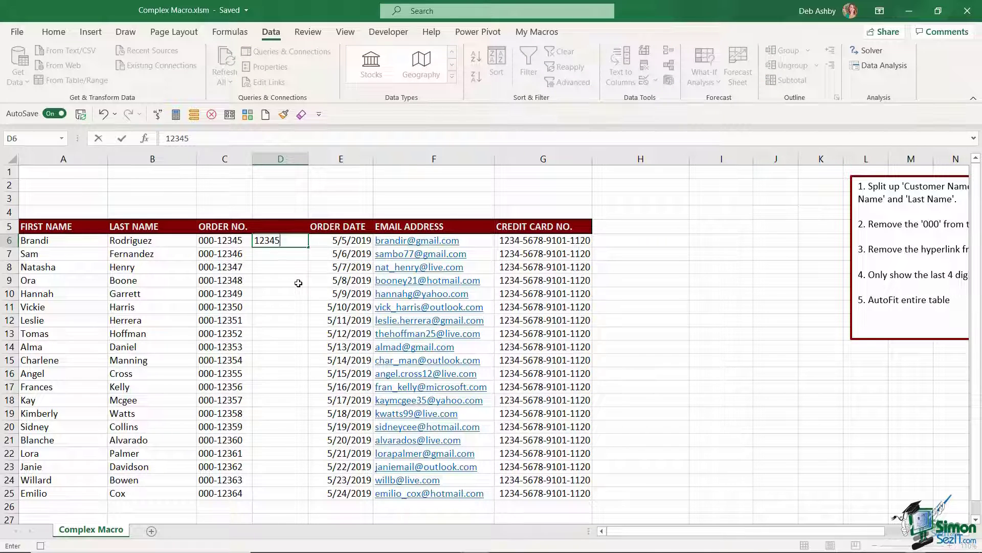
{"action": "key", "text": "Return"}
{"action": "key", "text": "Up"}
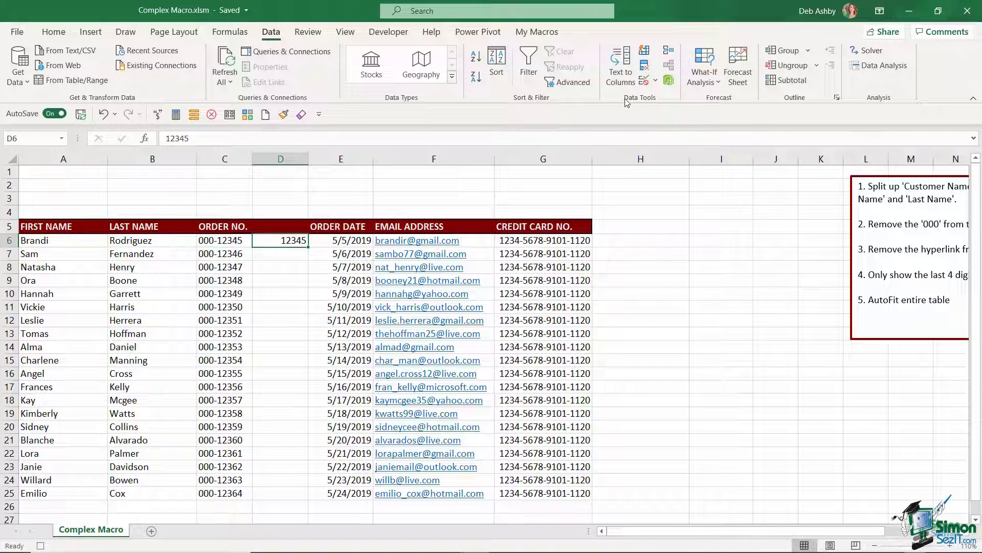
{"action": "left_click", "coordinate": [644, 51]}
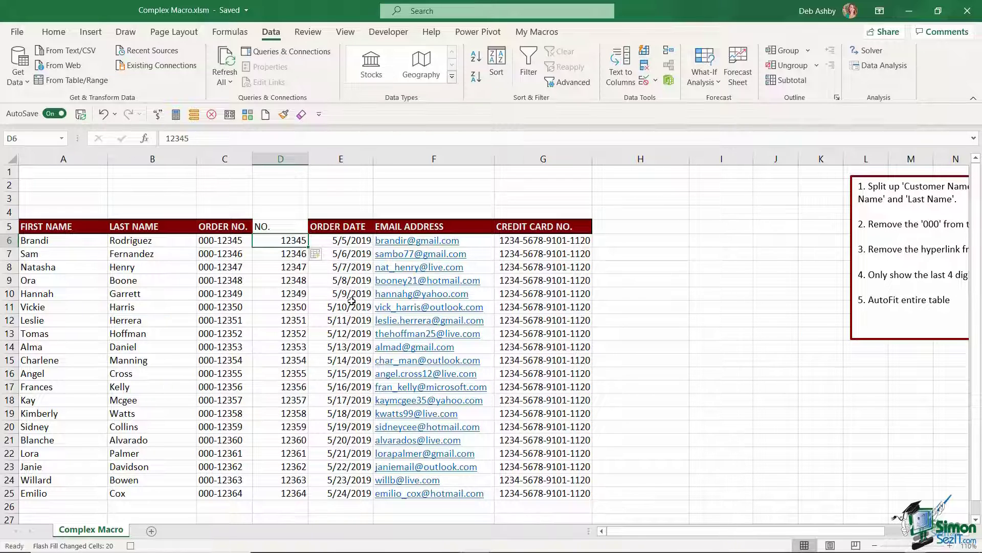
Step: Copy the trimmed numbers D6:D25 over the order numbers from C6, then delete helper column D
{"action": "key", "text": "ctrl+shift+Down"}
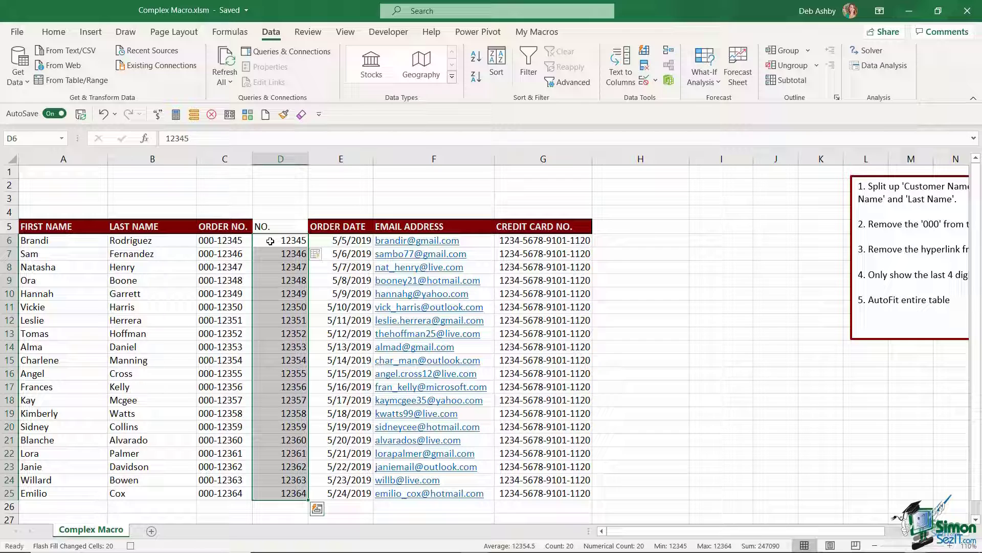
{"action": "key", "text": "ctrl+c"}
{"action": "left_click", "coordinate": [236, 241]}
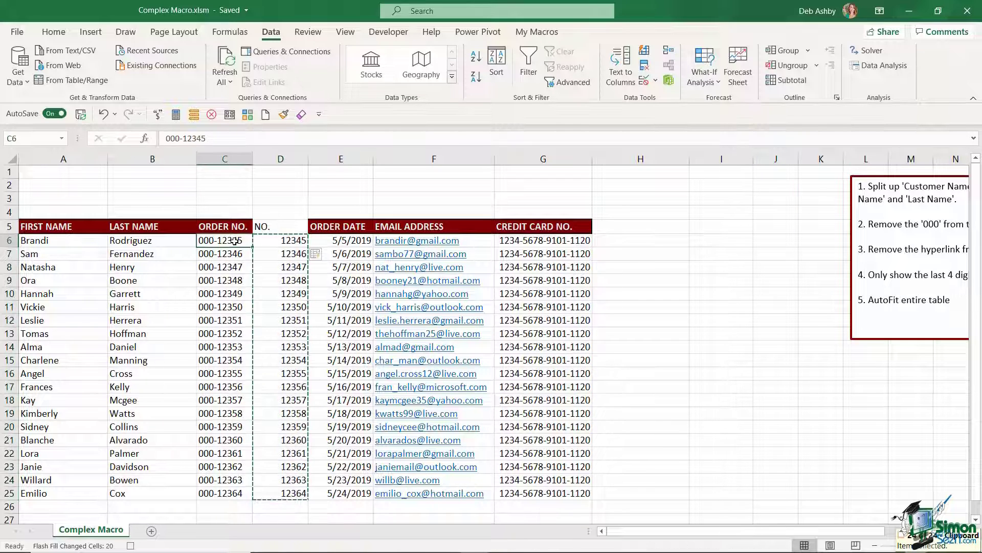
{"action": "key", "text": "ctrl+v"}
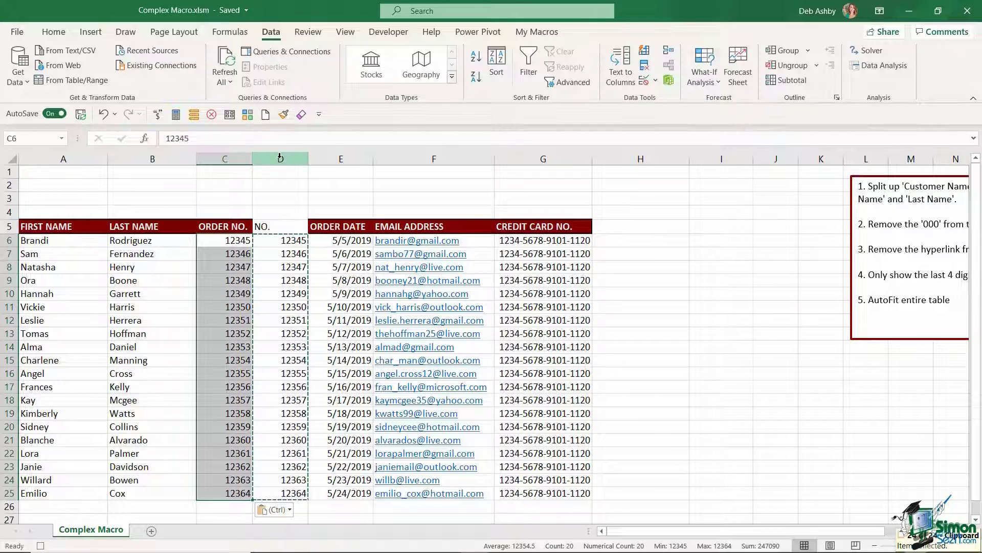
{"action": "right_click", "coordinate": [280, 159]}
{"action": "left_click", "coordinate": [315, 284]}
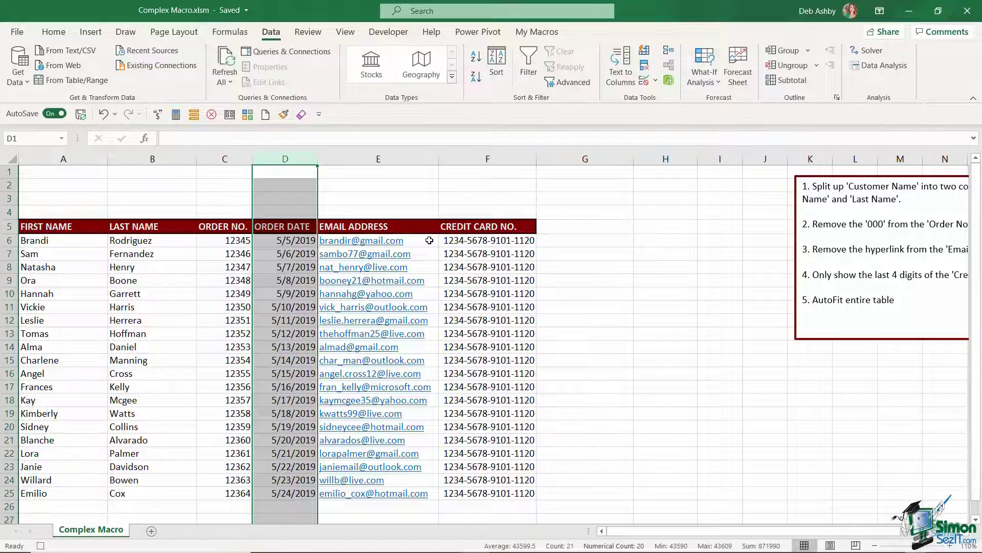
Step: Select the email addresses from E6 down and remove their hyperlinks
{"action": "left_click", "coordinate": [429, 240]}
{"action": "key", "text": "ctrl+shift+Down"}
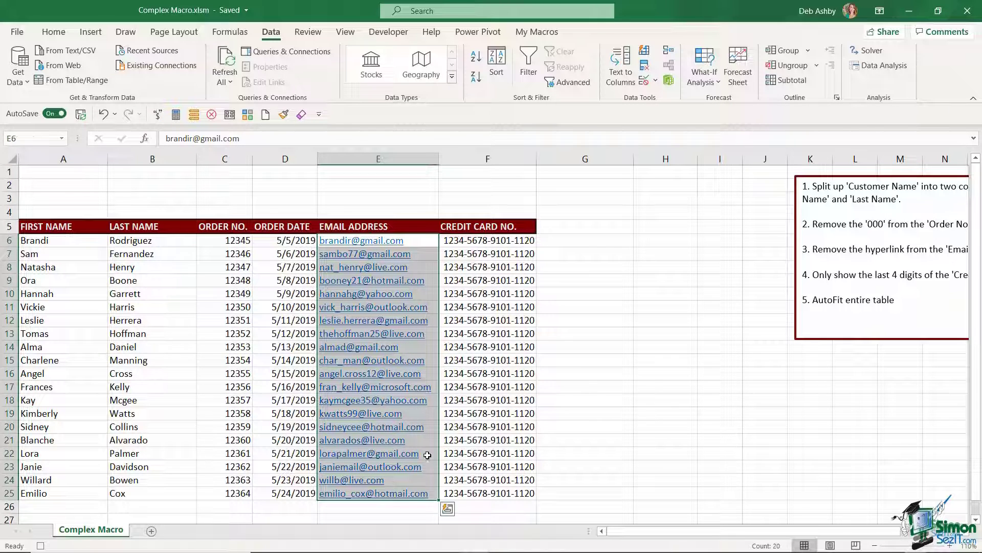
{"action": "right_click", "coordinate": [426, 265]}
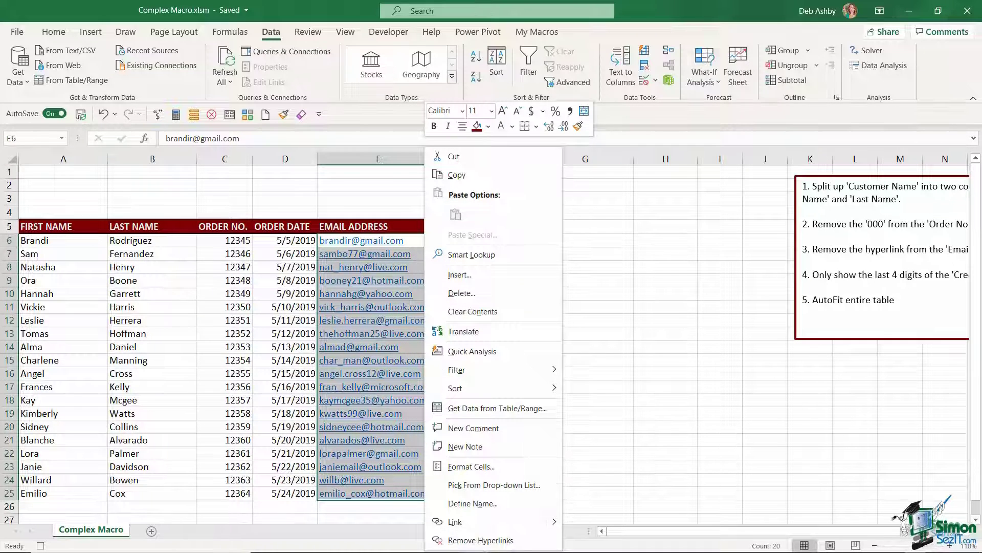
{"action": "left_click", "coordinate": [490, 540]}
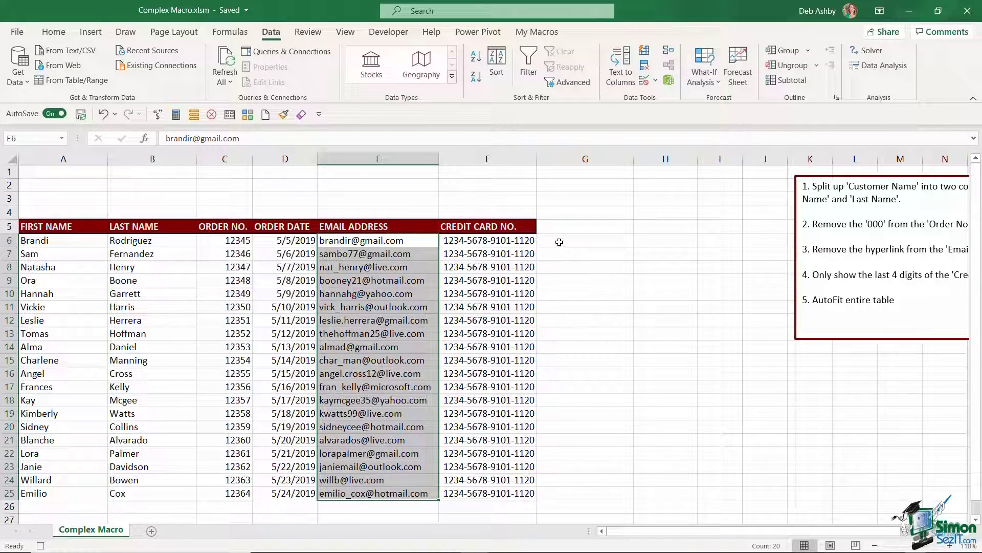
Step: Enter the formula ="***-****-***"&RIGHT(F6,4) in cell G6
{"action": "left_click", "coordinate": [560, 242]}
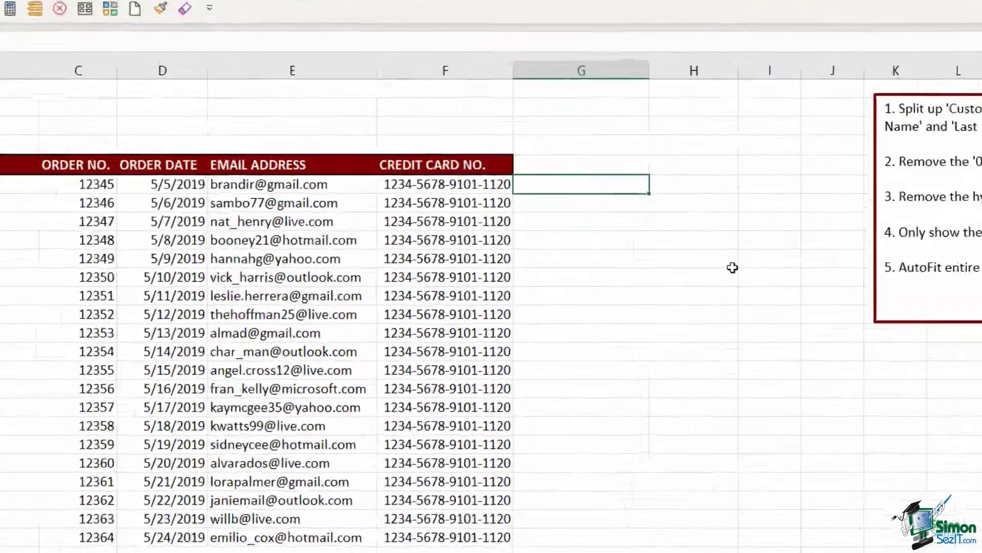
{"action": "type", "text": "=\""}
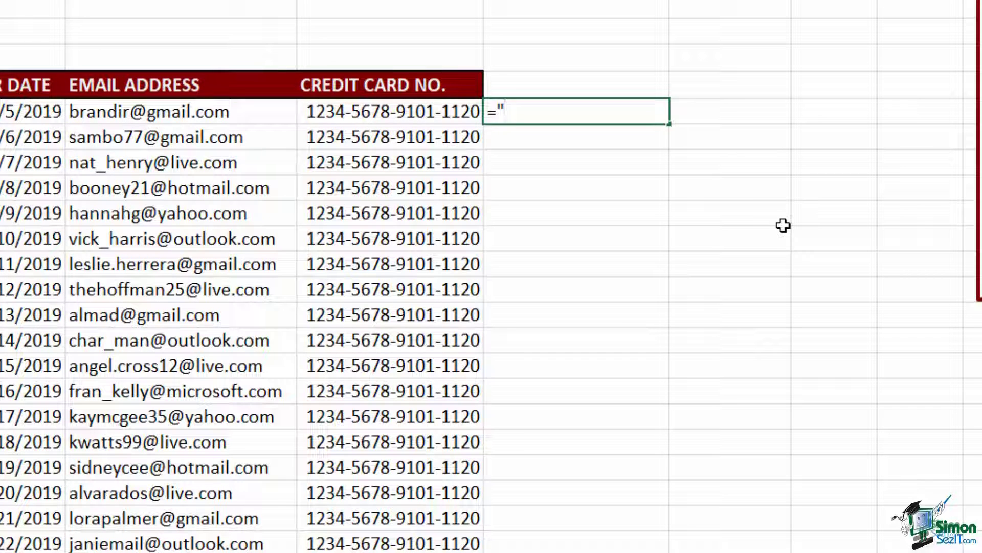
{"action": "type", "text": "***-****-***"}
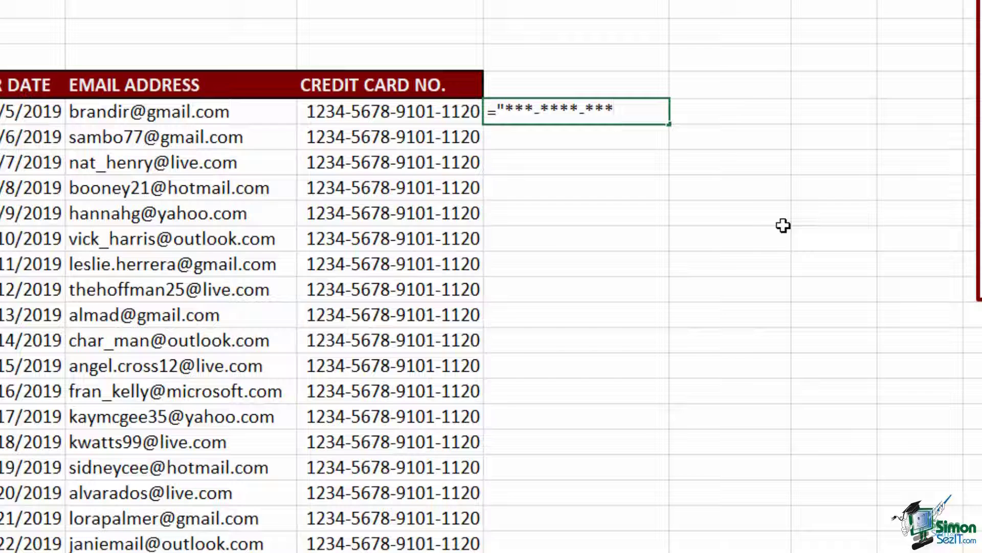
{"action": "type", "text": "\"&RIGHT("}
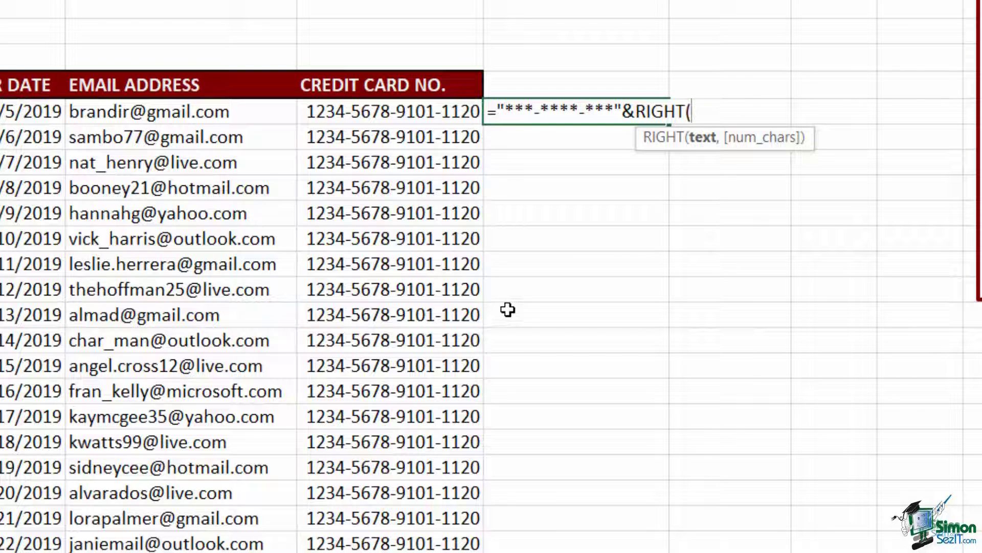
{"action": "left_click", "coordinate": [388, 113]}
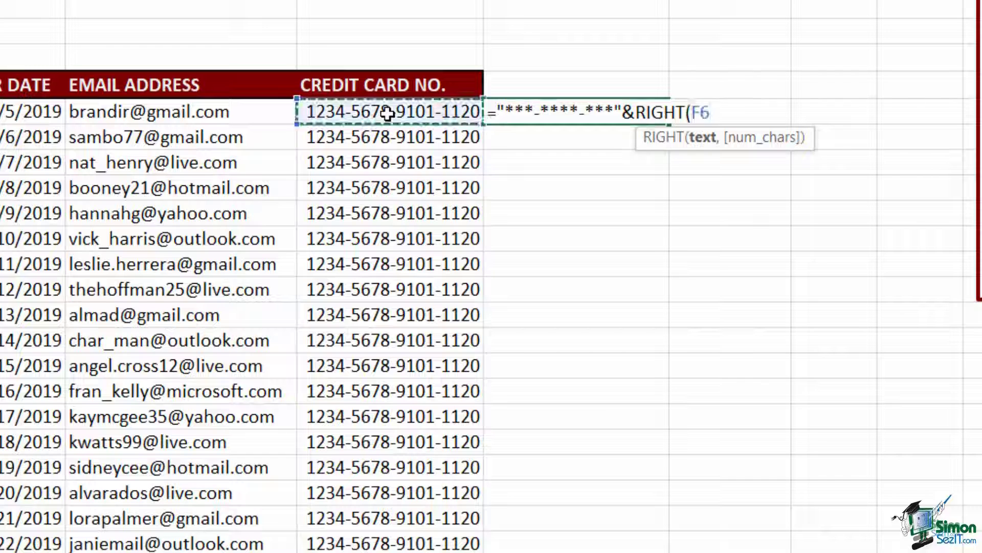
{"action": "type", "text": ",4"}
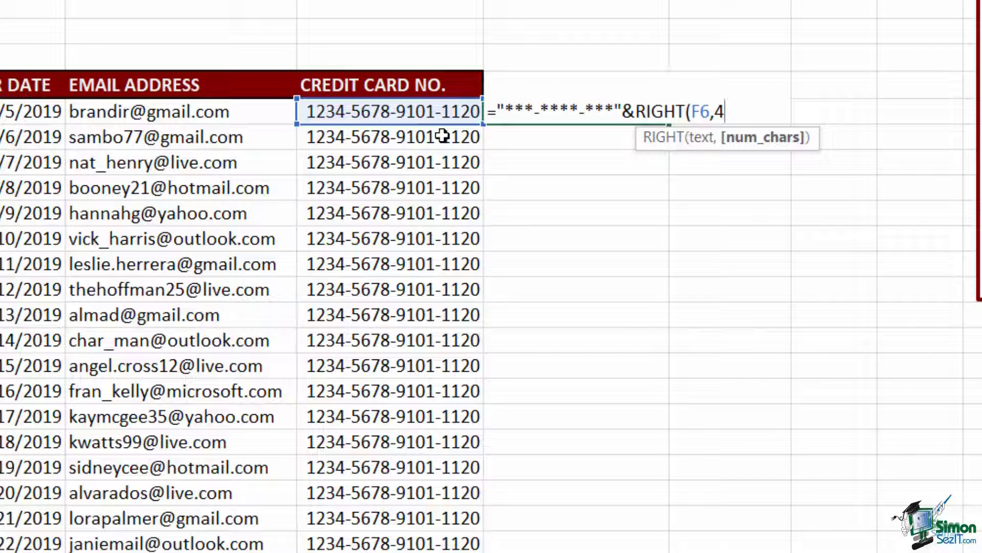
{"action": "type", "text": ")"}
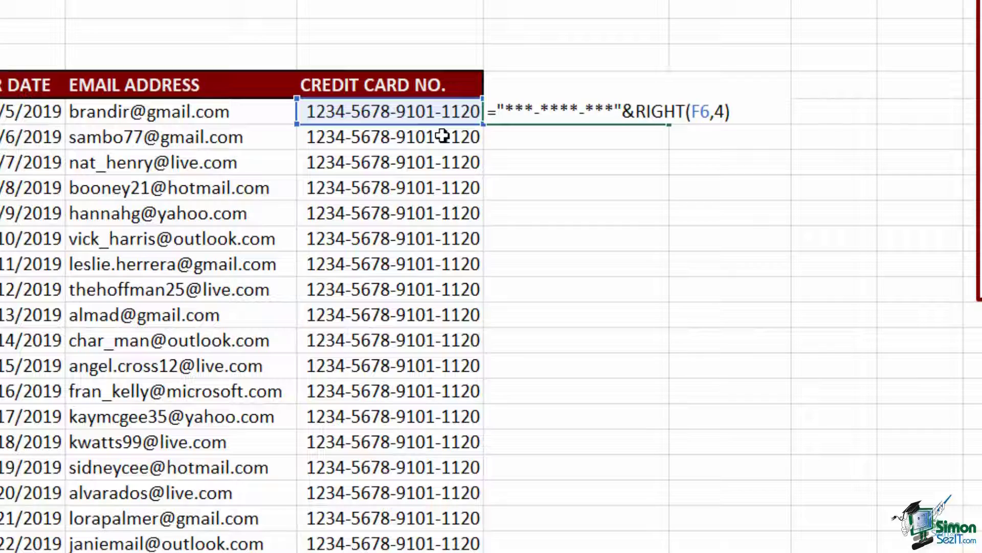
{"action": "key", "text": "Return"}
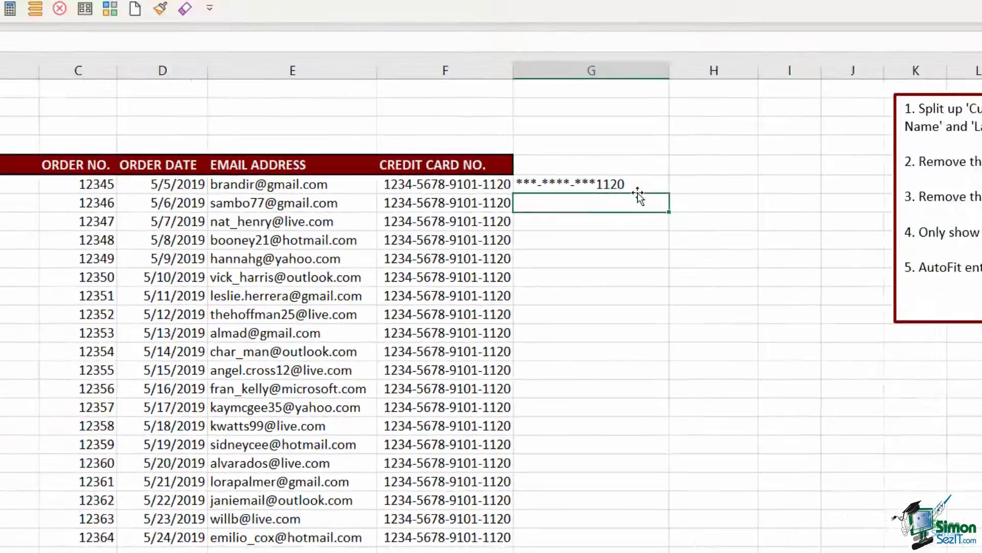
Step: Fill the masking formula down to G25, paste its values into F6:F25, and clear G6:G25
{"action": "left_click", "coordinate": [660, 121]}
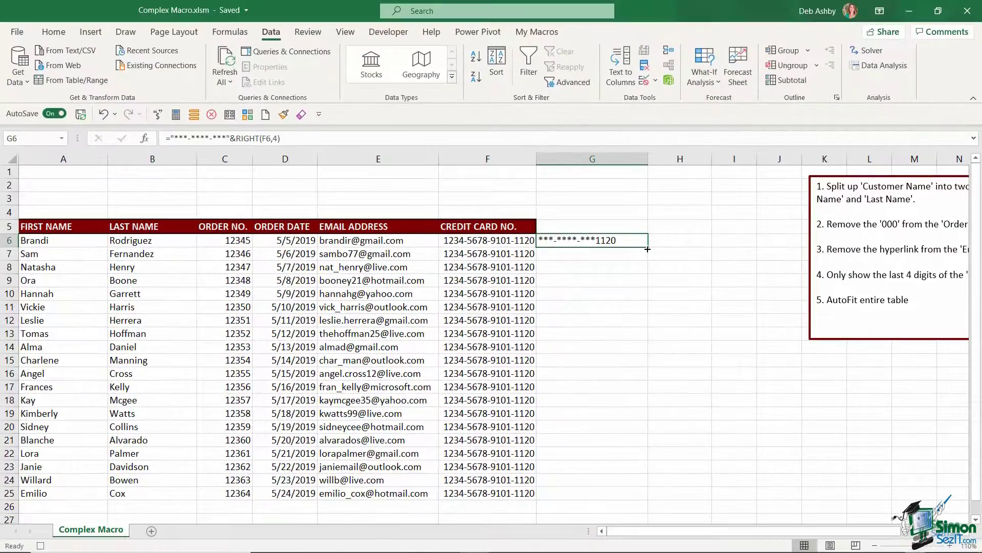
{"action": "double_click", "coordinate": [647, 249]}
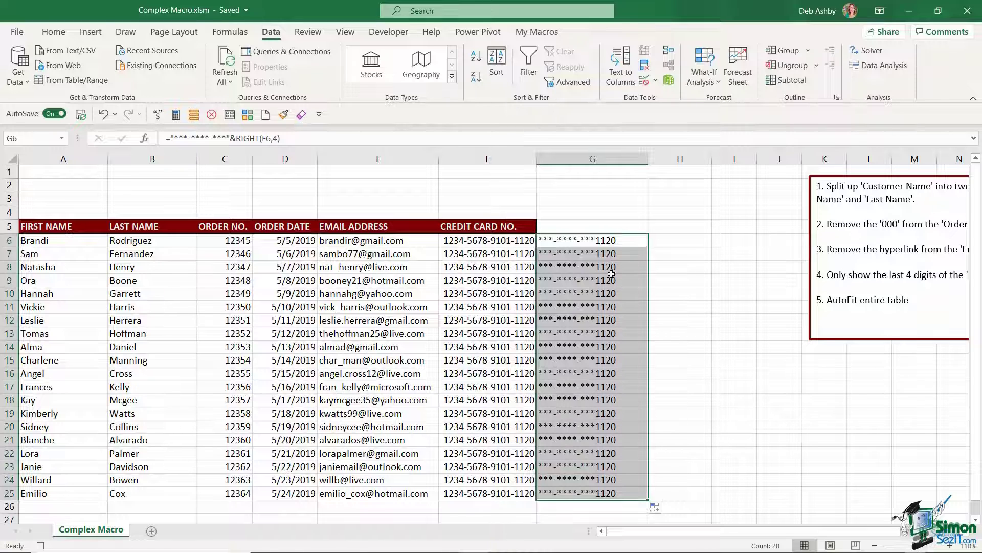
{"action": "key", "text": "ctrl+c"}
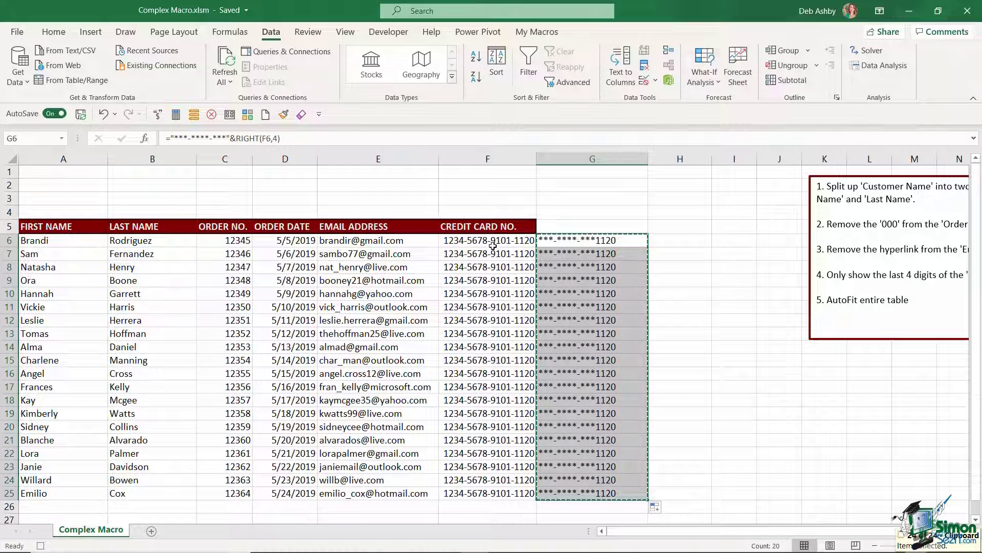
{"action": "left_click", "coordinate": [494, 243]}
{"action": "left_click", "coordinate": [54, 32]}
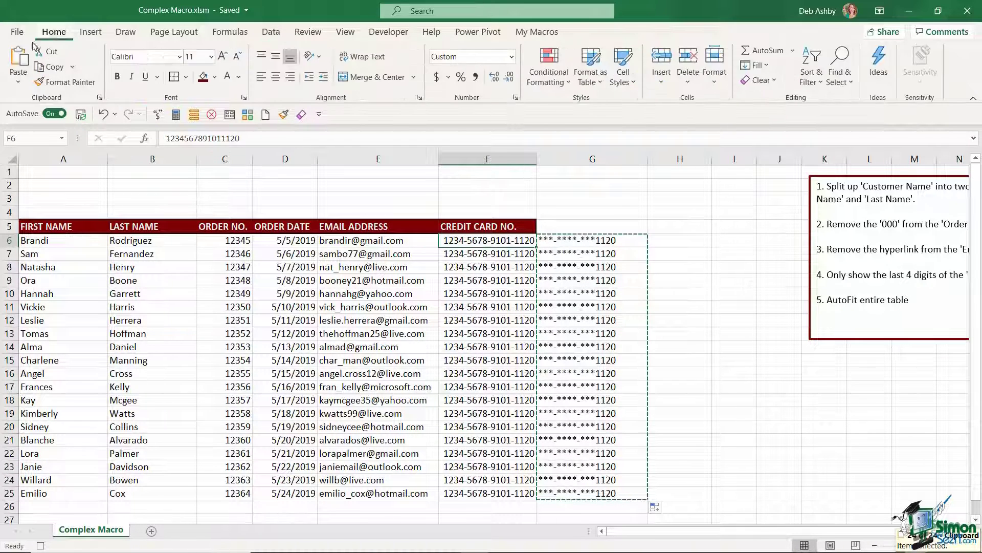
{"action": "left_click", "coordinate": [17, 84]}
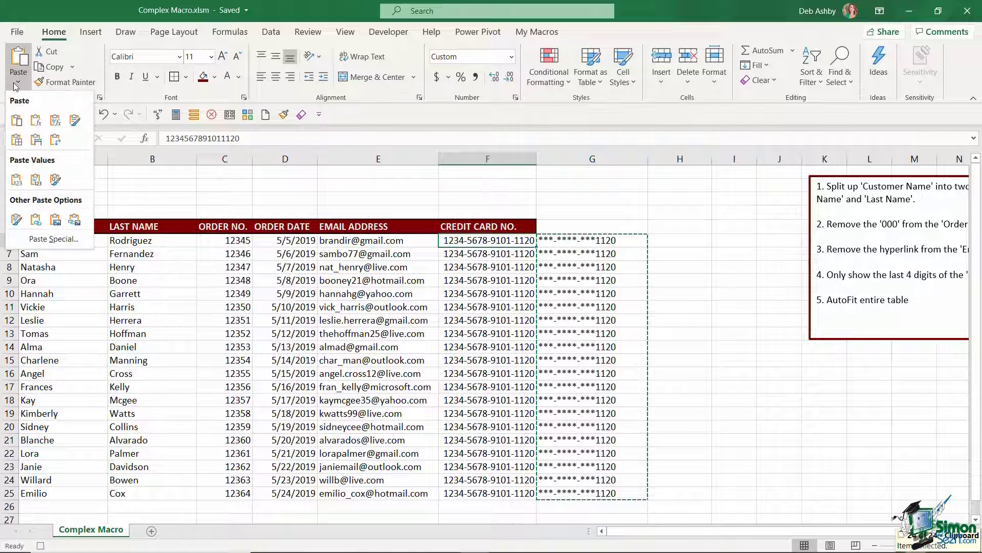
{"action": "left_click", "coordinate": [20, 180]}
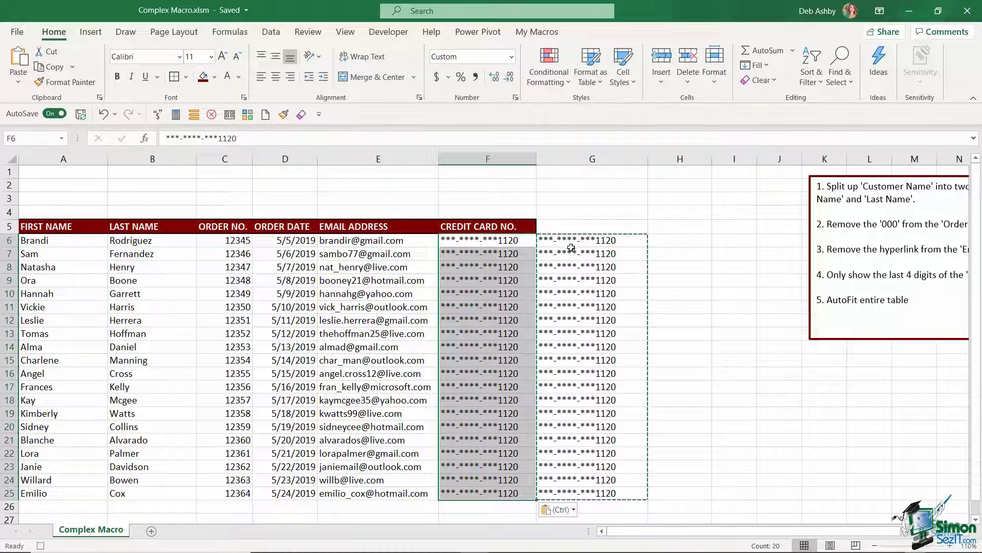
{"action": "left_click_drag", "start_coordinate": [571, 245], "coordinate": [574, 493]}
{"action": "key", "text": "Delete"}
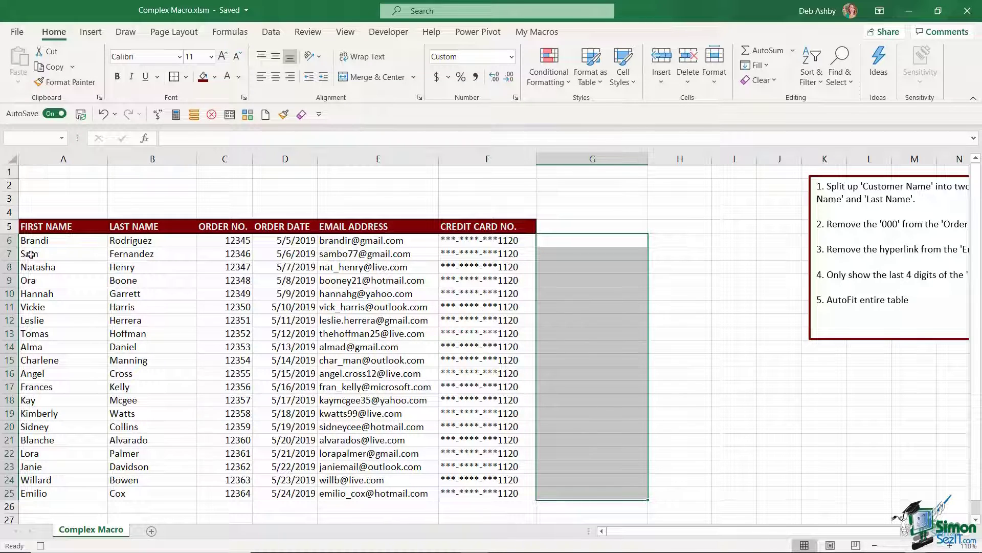
Step: AutoFit the column widths of the table A5:F25, then select cell A1
{"action": "left_click", "coordinate": [27, 228]}
{"action": "left_click_drag", "start_coordinate": [165, 231], "coordinate": [505, 491]}
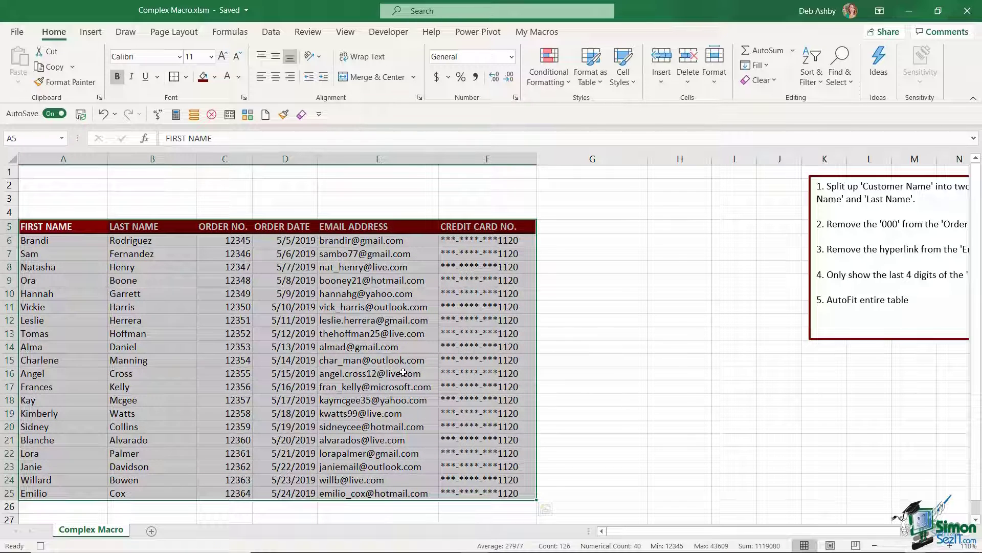
{"action": "left_click", "coordinate": [716, 86]}
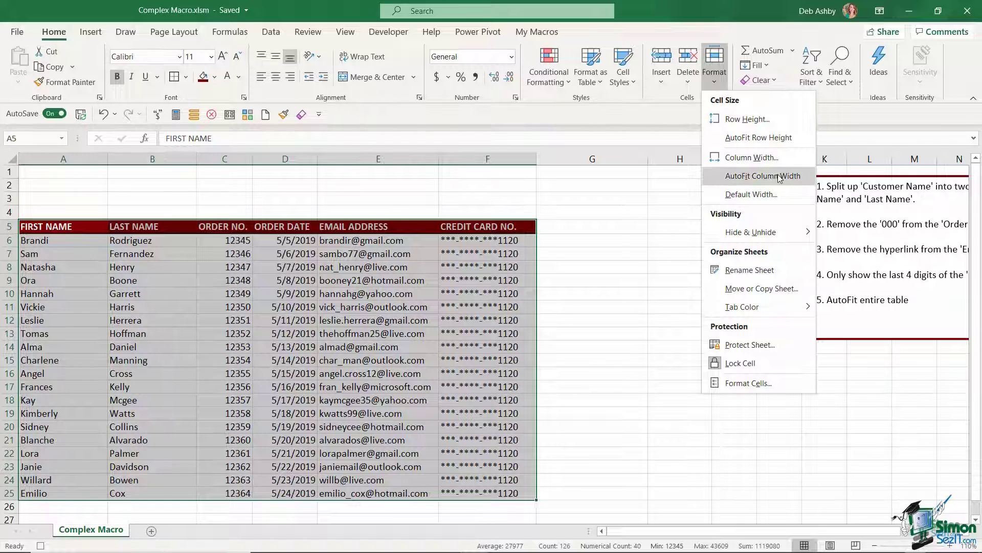
{"action": "left_click", "coordinate": [763, 176]}
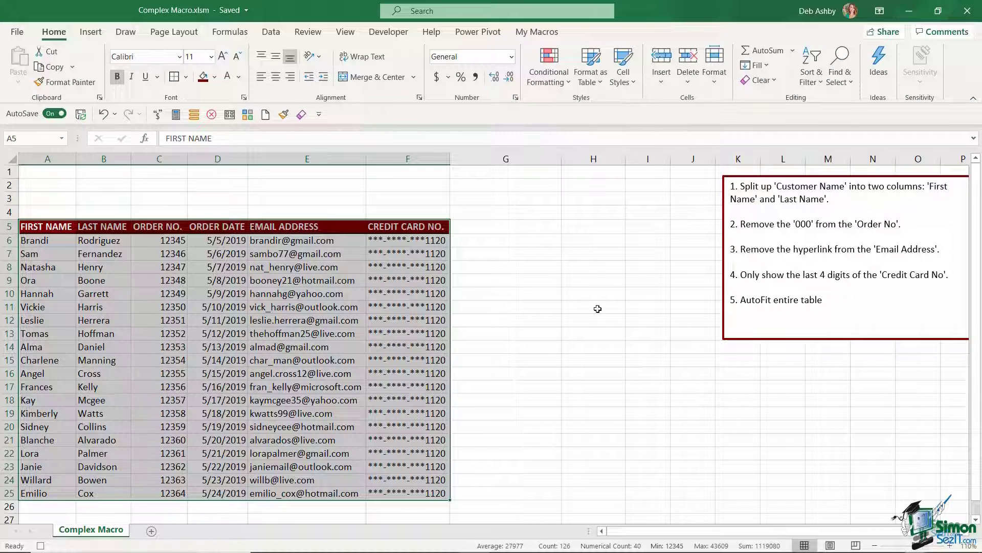
{"action": "left_click", "coordinate": [47, 172]}
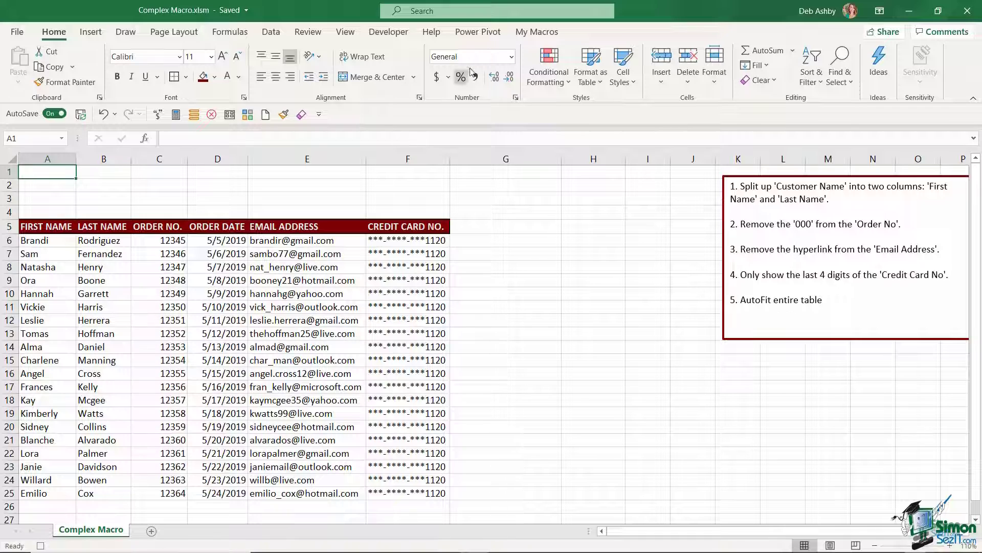
Step: Stop recording the macro from the Developer tab
{"action": "left_click", "coordinate": [394, 34]}
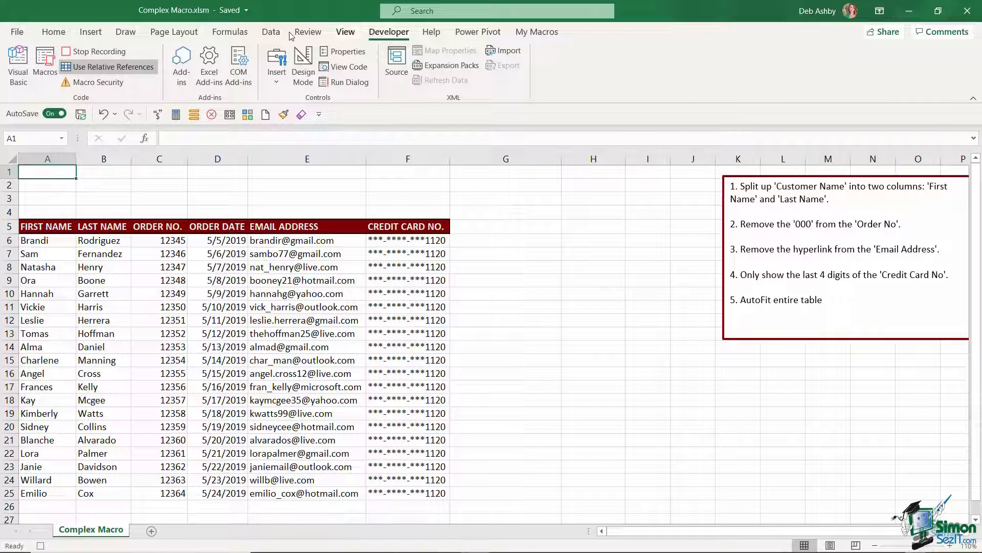
{"action": "left_click", "coordinate": [97, 51]}
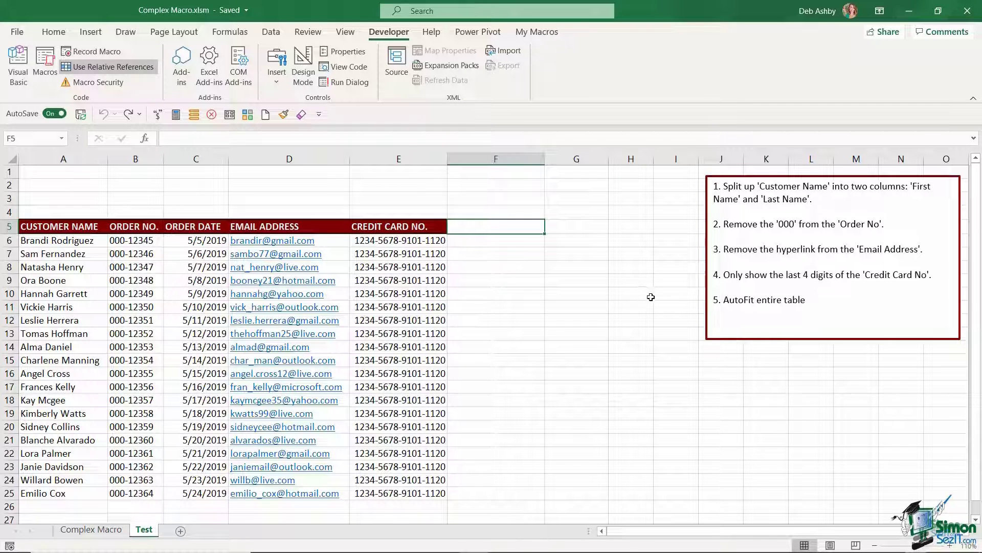
Step: Run the Reformat_Customer_Table macro on the Test sheet's customer table
{"action": "left_click", "coordinate": [68, 244]}
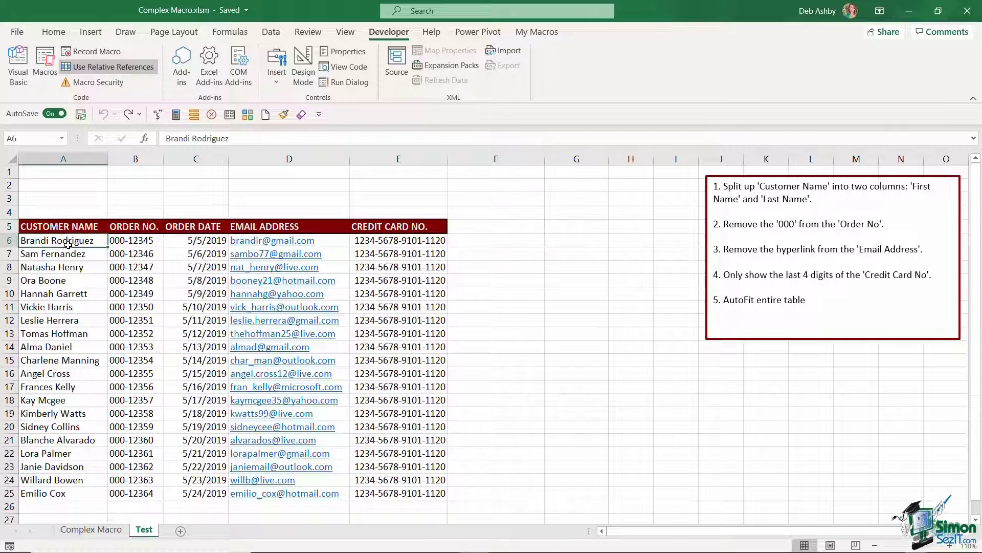
{"action": "left_click", "coordinate": [45, 64]}
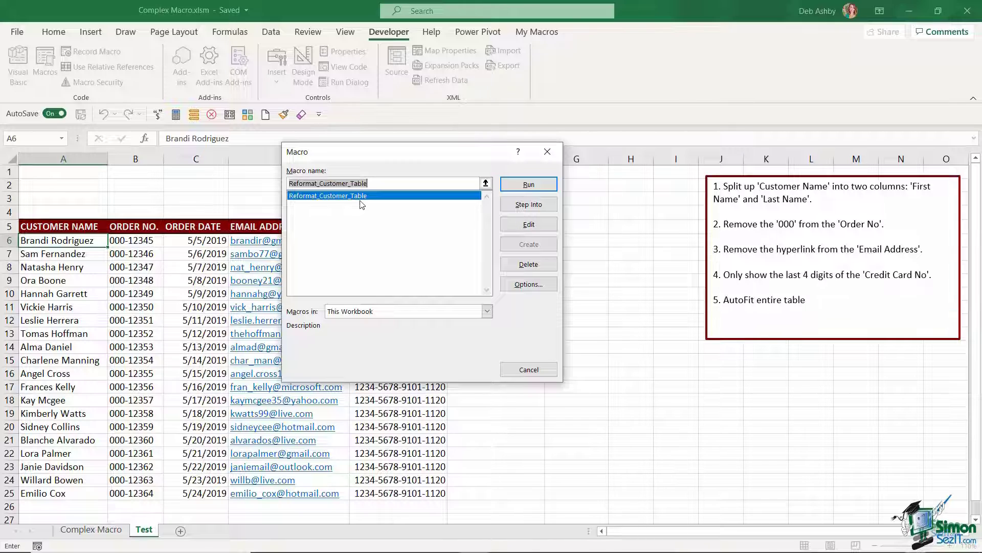
{"action": "left_click", "coordinate": [527, 185]}
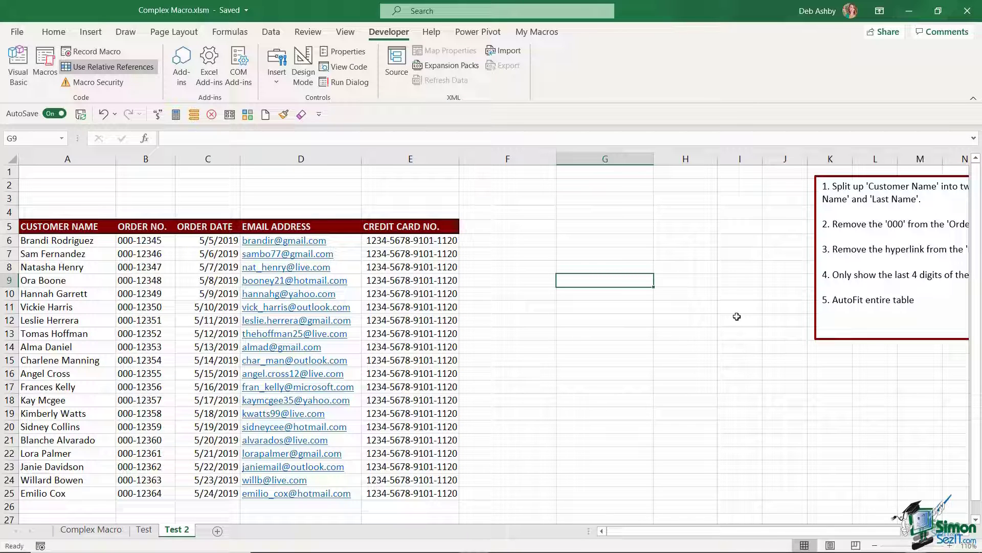
Step: Bring up the Developer list of Form and ActiveX controls, leaving the Shapes gallery unused
{"action": "left_click", "coordinate": [92, 33]}
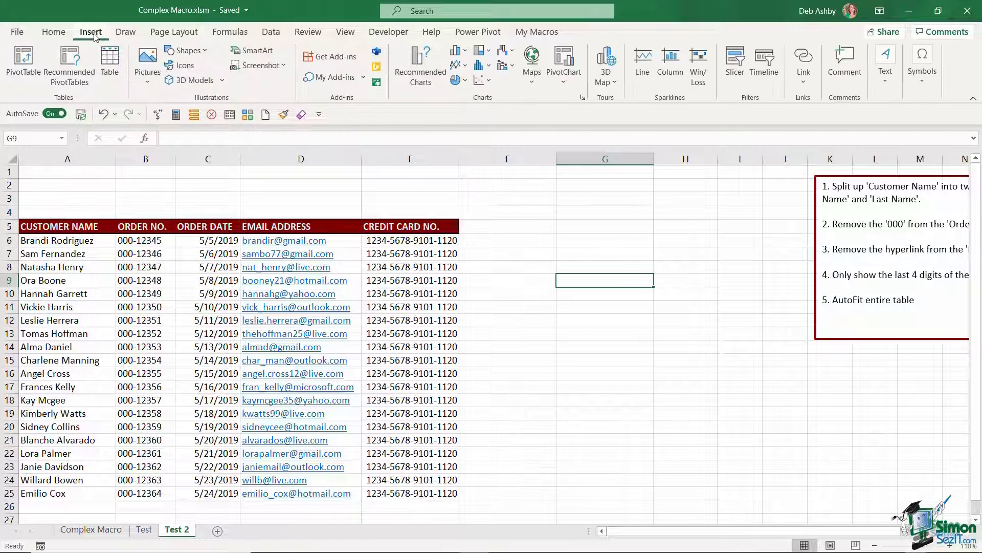
{"action": "left_click", "coordinate": [199, 51]}
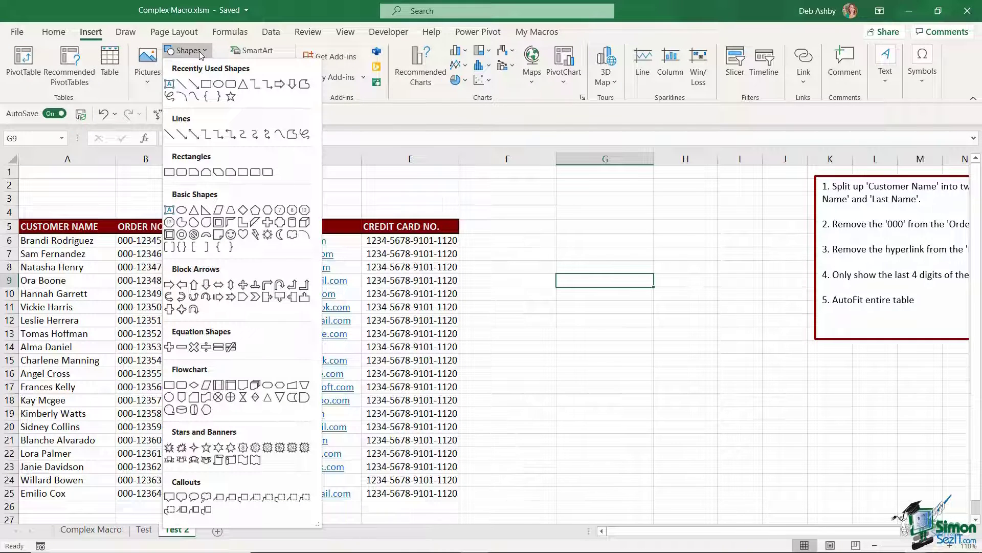
{"action": "left_click", "coordinate": [382, 61]}
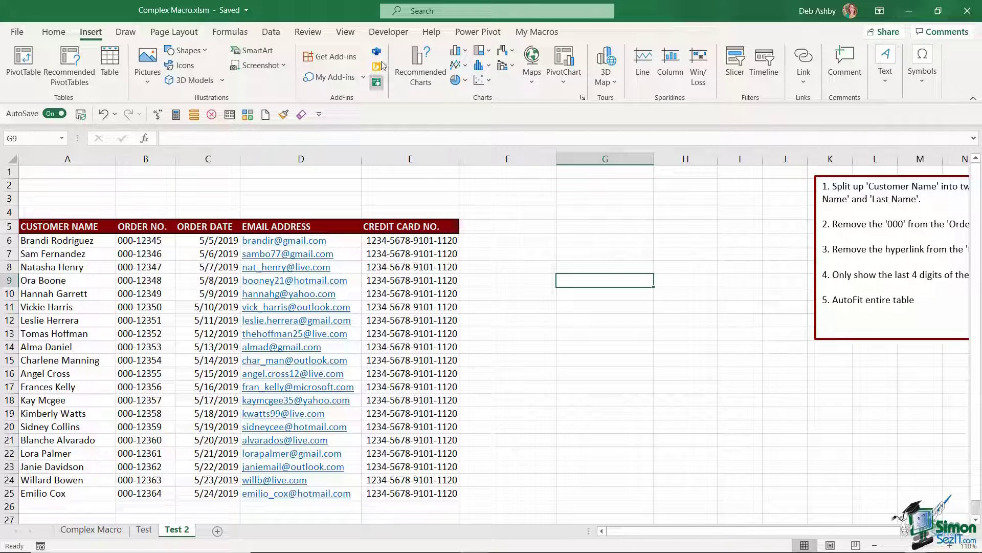
{"action": "left_click", "coordinate": [389, 31]}
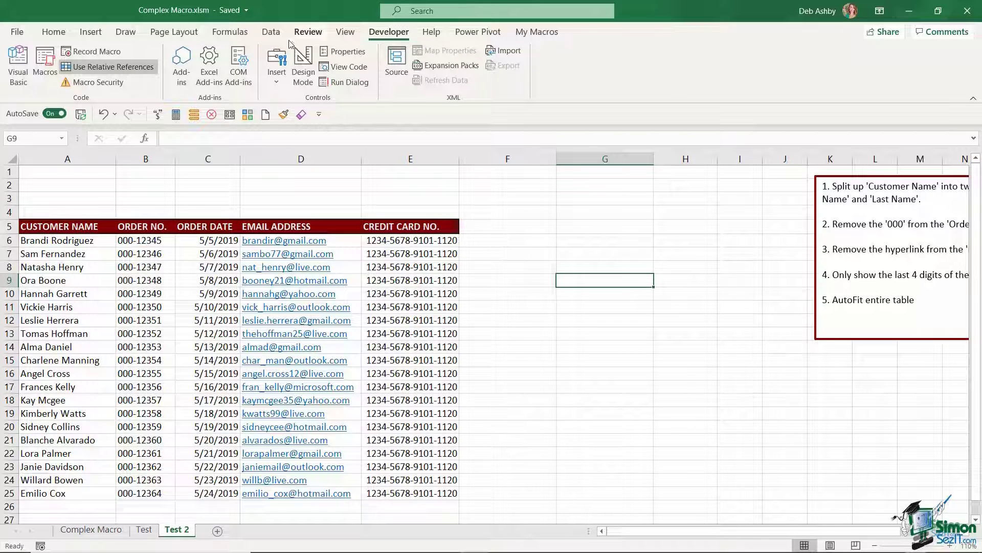
{"action": "left_click", "coordinate": [276, 80]}
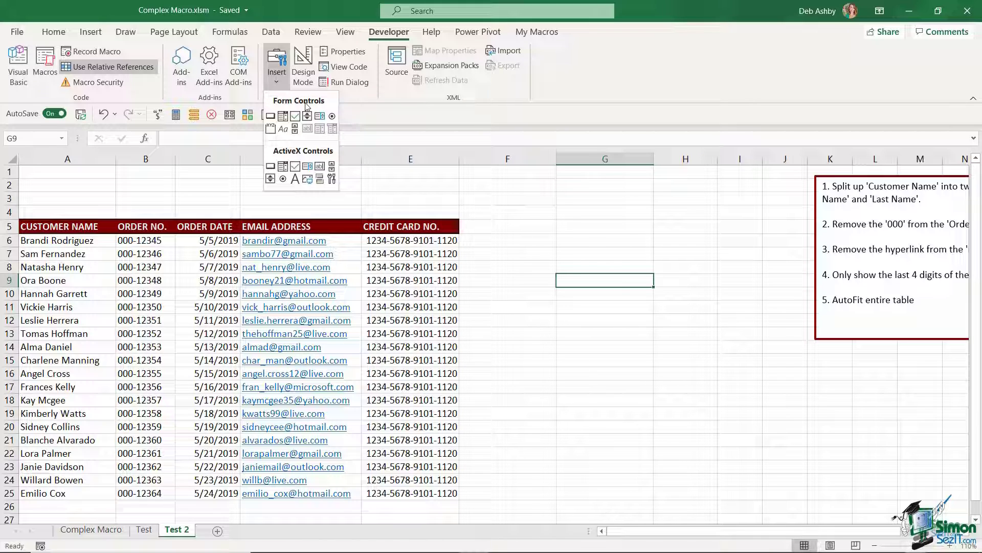
Step: Draw a form button over A2:B4 on Test 2 and assign it Reformat_Customer_Table
{"action": "left_click", "coordinate": [270, 116]}
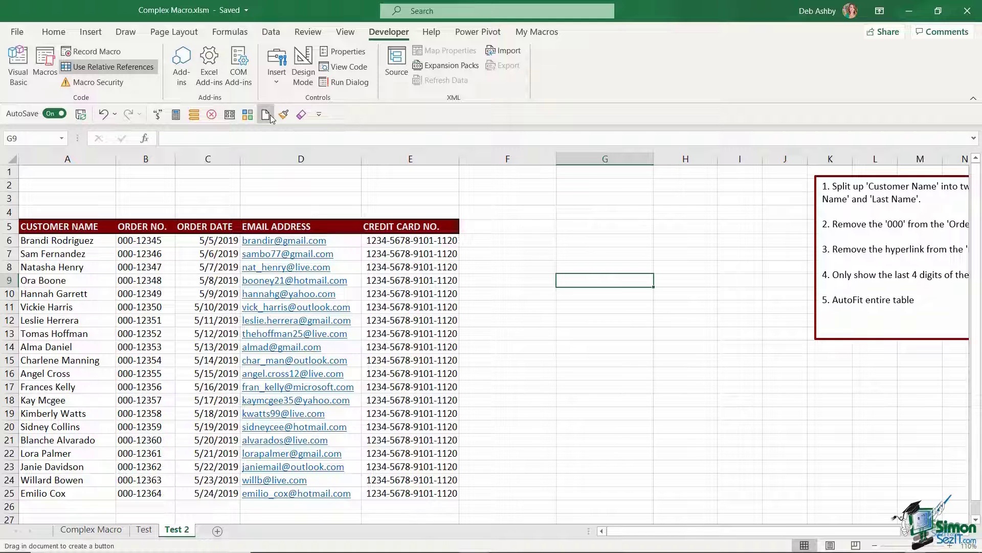
{"action": "mouse_move", "coordinate": [35, 174]}
{"action": "left_mouse_down"}
{"action": "mouse_move", "coordinate": [43, 205]}
{"action": "mouse_move", "coordinate": [182, 207]}
{"action": "left_mouse_up"}
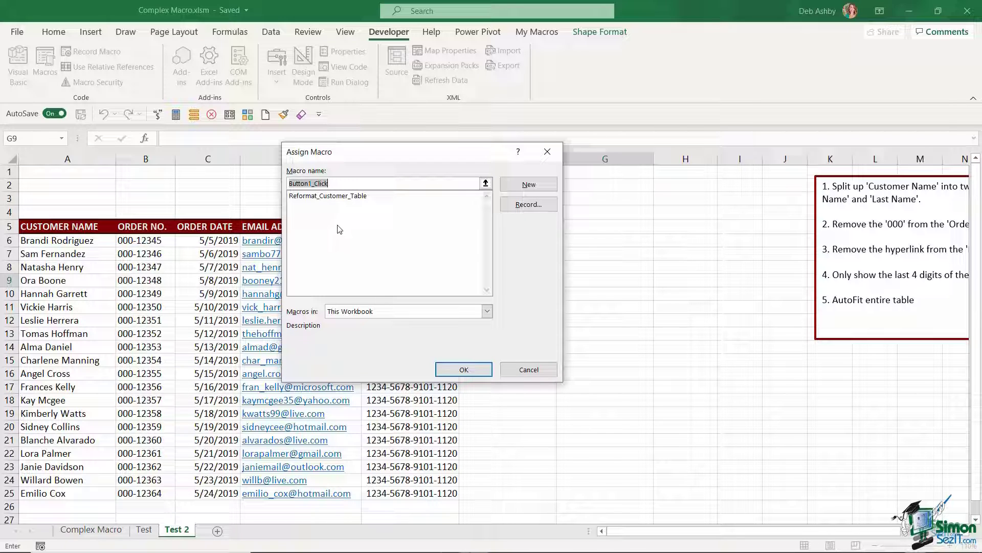
{"action": "left_click", "coordinate": [309, 196]}
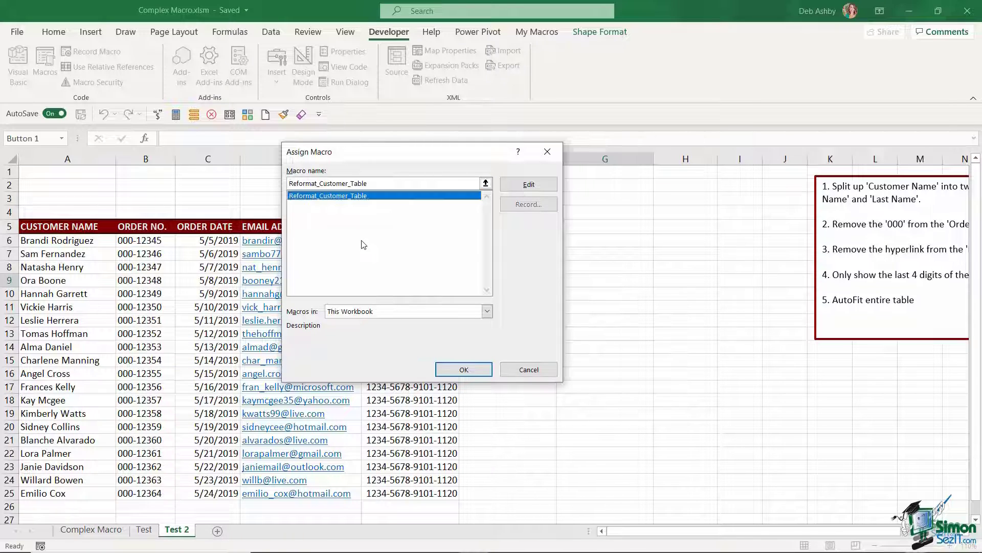
{"action": "left_click", "coordinate": [464, 369]}
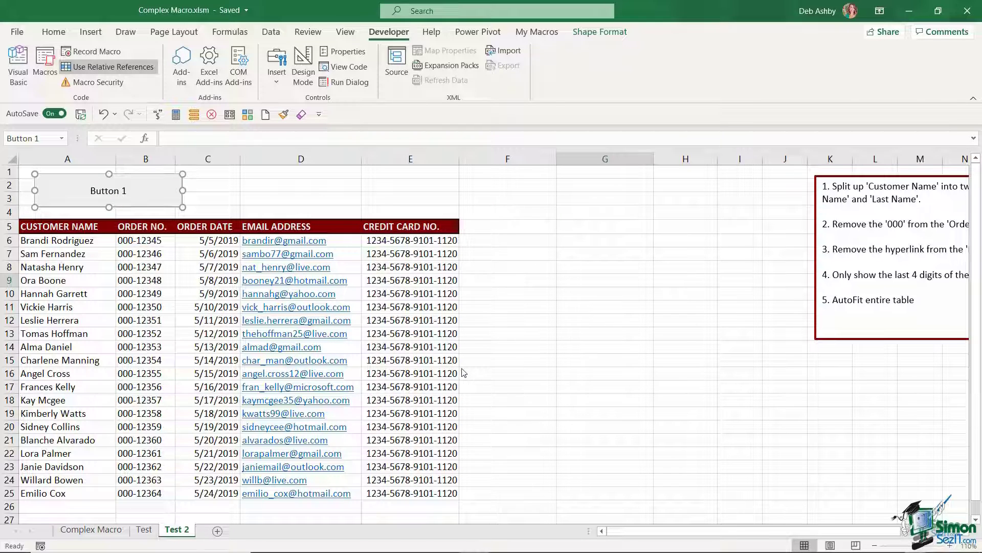
Step: Replace the button's 'Button 1' label with 'Reformat Customer Table'
{"action": "right_click", "coordinate": [126, 192]}
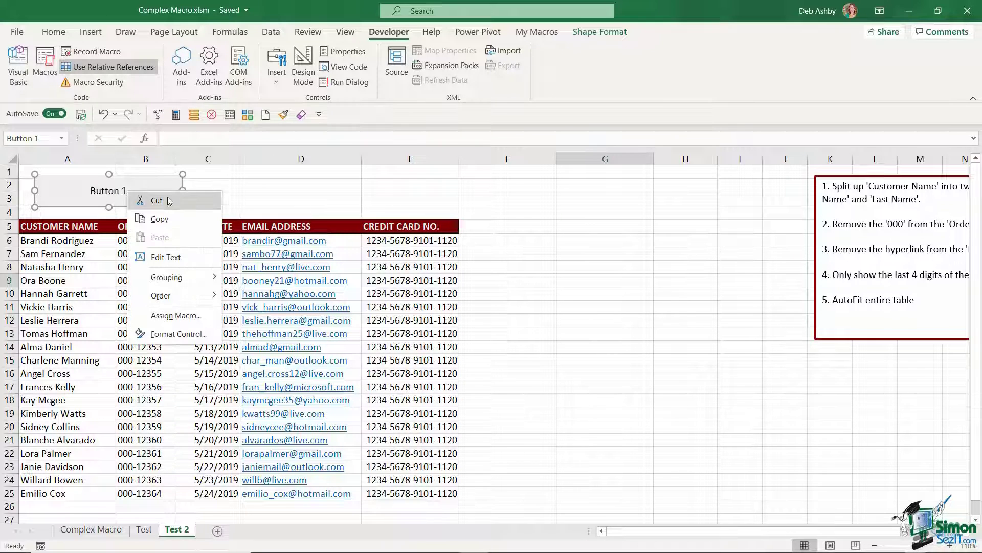
{"action": "left_click", "coordinate": [169, 258]}
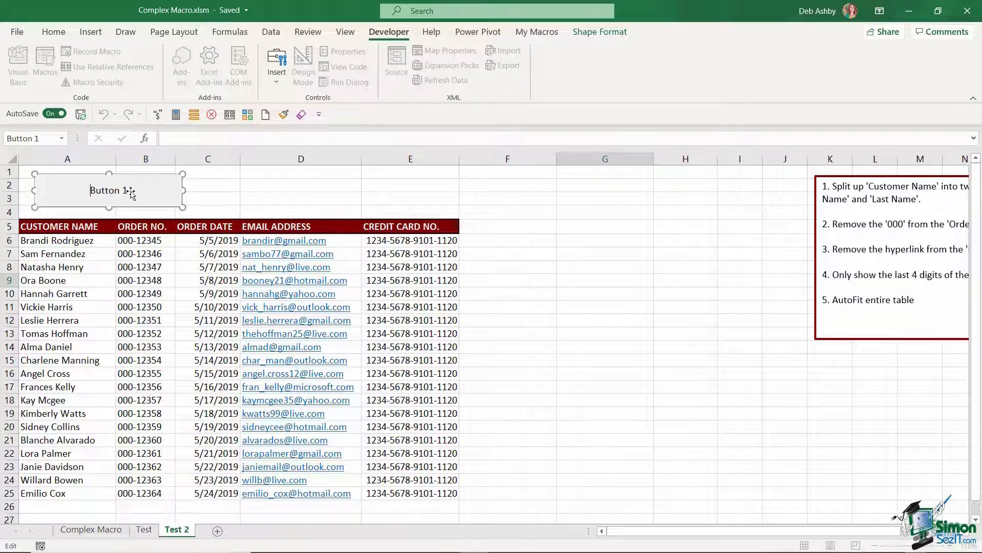
{"action": "key", "text": "ctrl+a"}
{"action": "key", "text": "Delete"}
{"action": "type", "text": "Reformat Customer Table"}
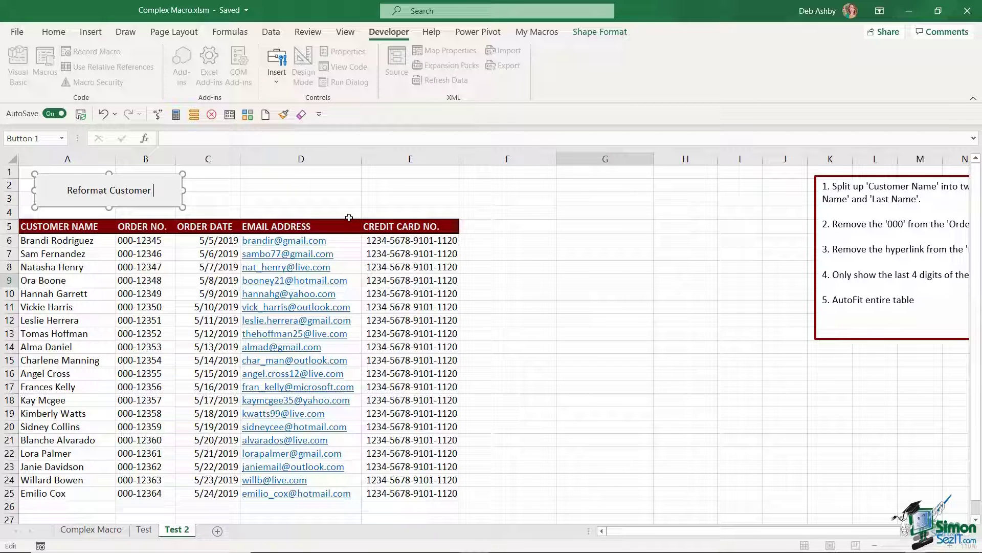
{"action": "left_click", "coordinate": [503, 227]}
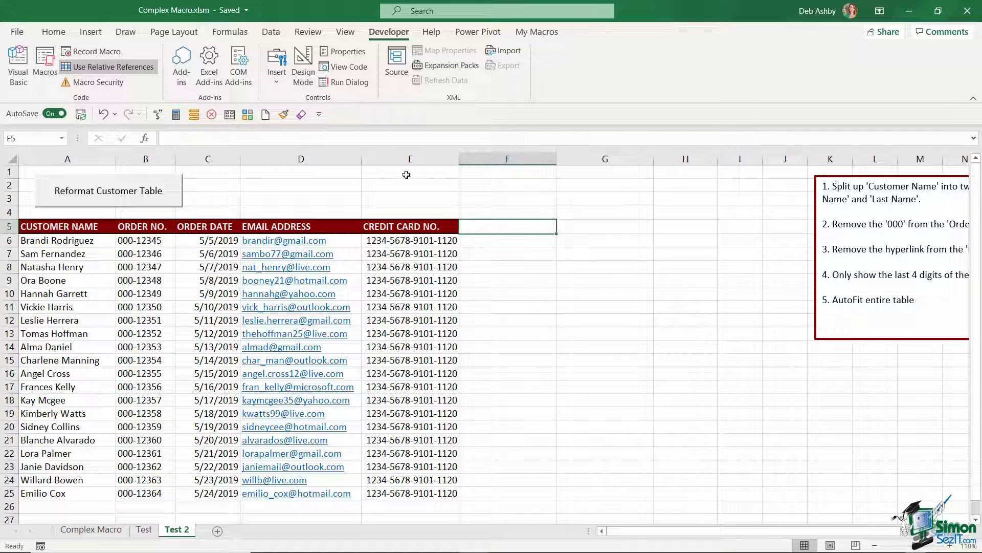
Step: Run the macro on the Test 2 table using the Reformat Customer Table button
{"action": "left_click", "coordinate": [100, 190]}
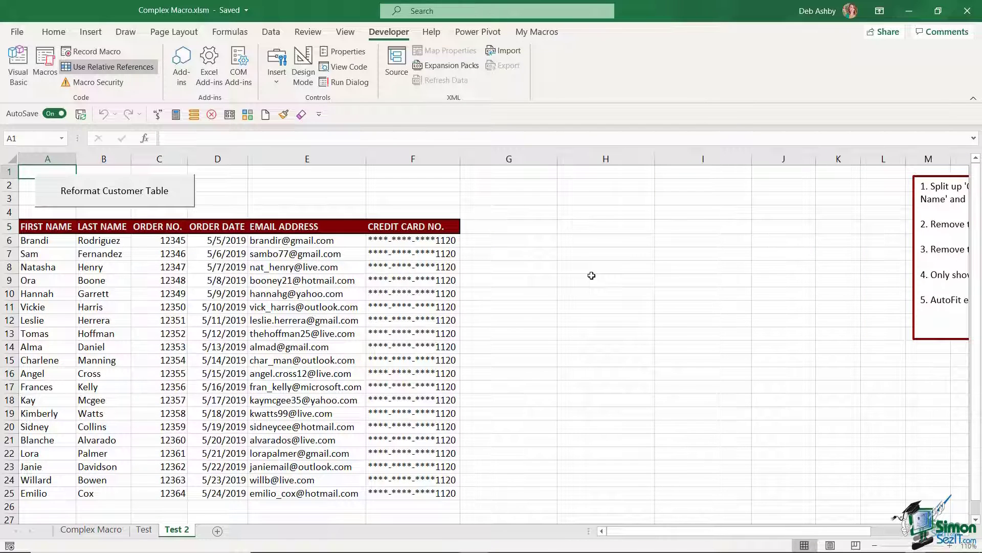